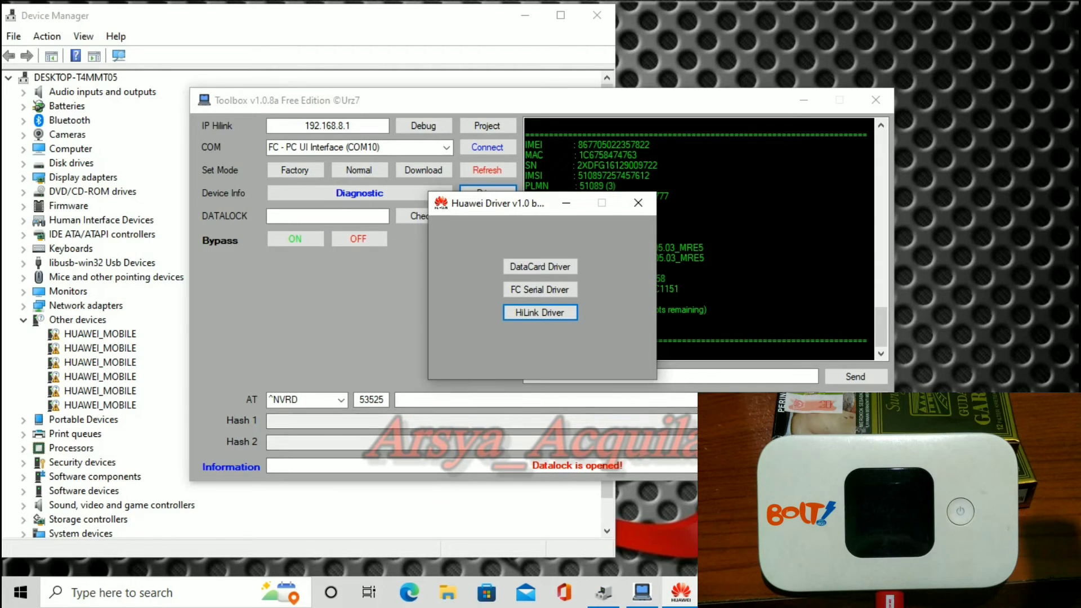
Close the Huawei Driver window, put the modem into Debug mode from the Toolbox, and scan for hardware changes in Device Manager.
{"action": "left_click", "coordinate": [638, 202]}
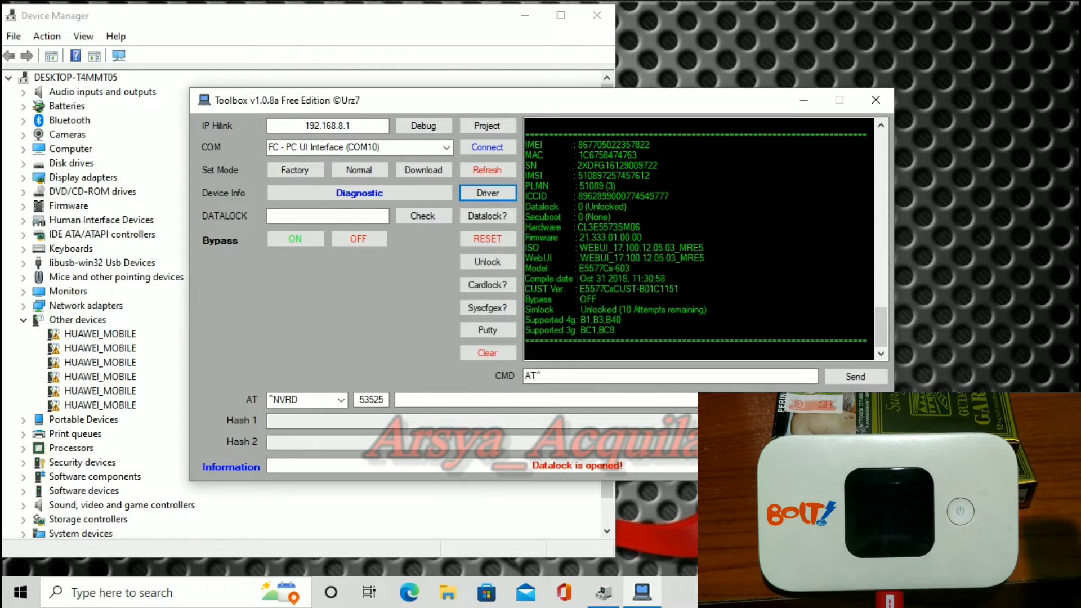
{"action": "left_click", "coordinate": [99, 334]}
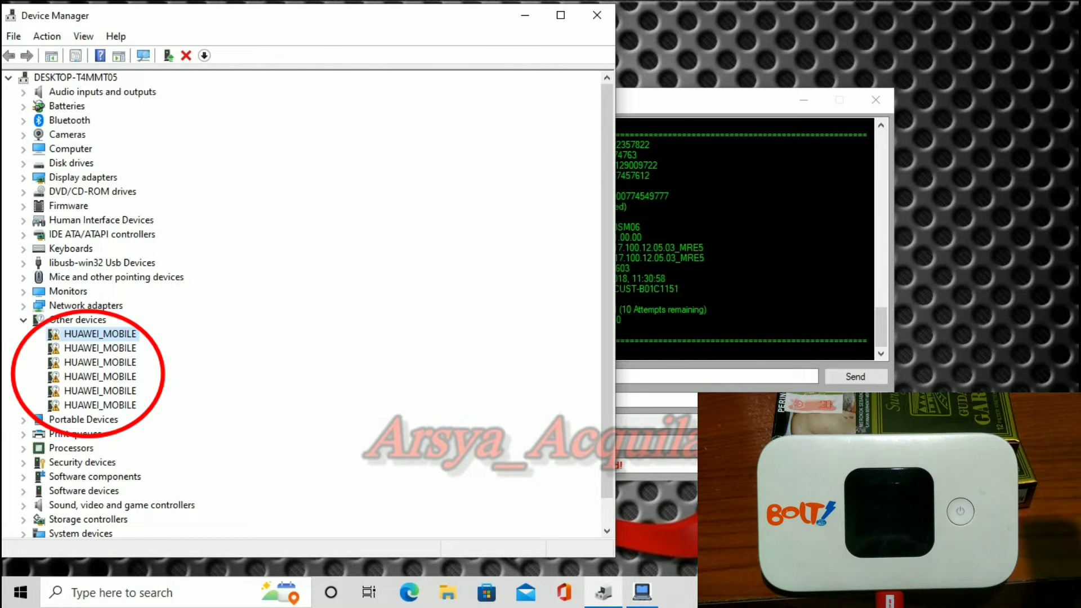
{"action": "key", "text": "alt+Tab"}
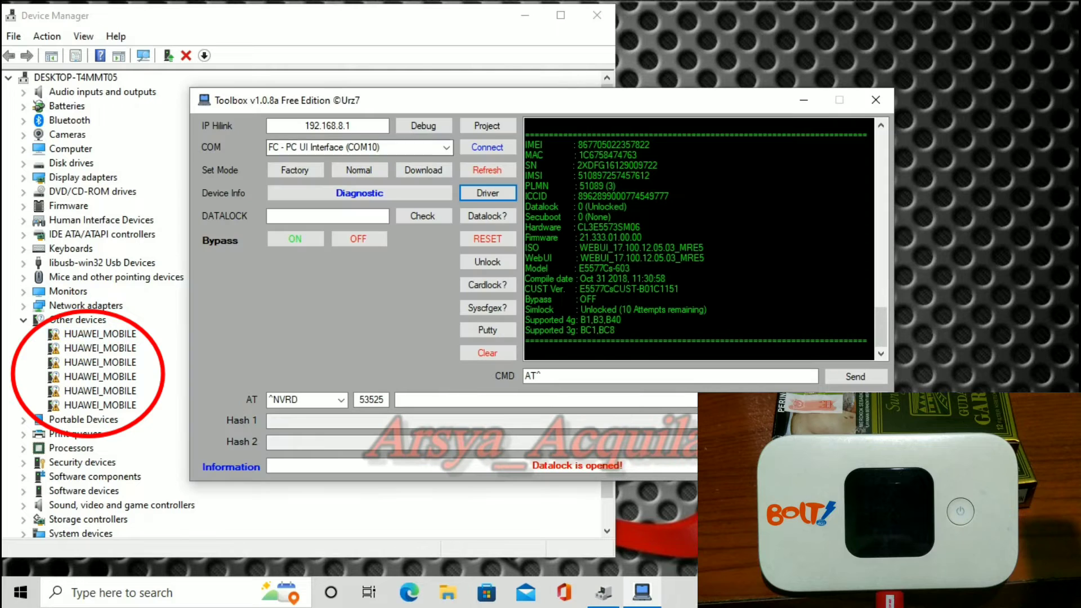
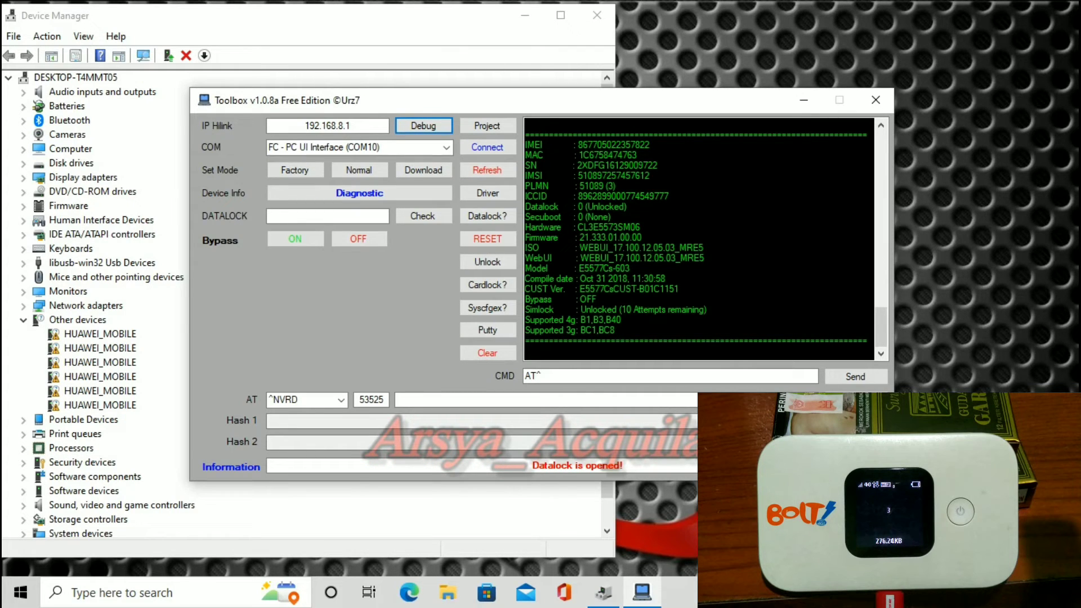
{"action": "key", "text": "alt+Tab"}
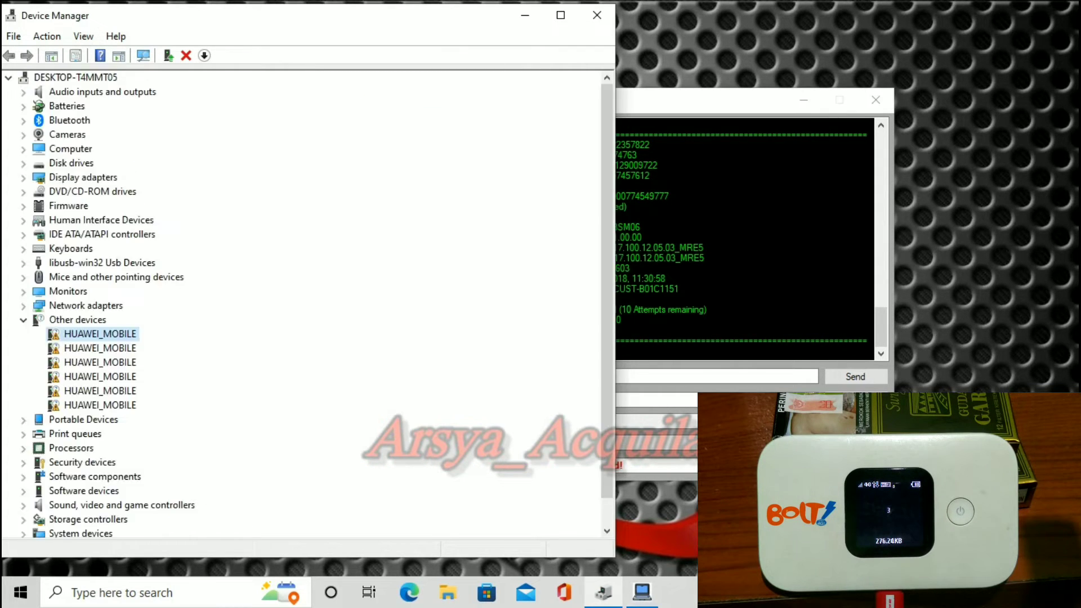
{"action": "left_click", "coordinate": [143, 55]}
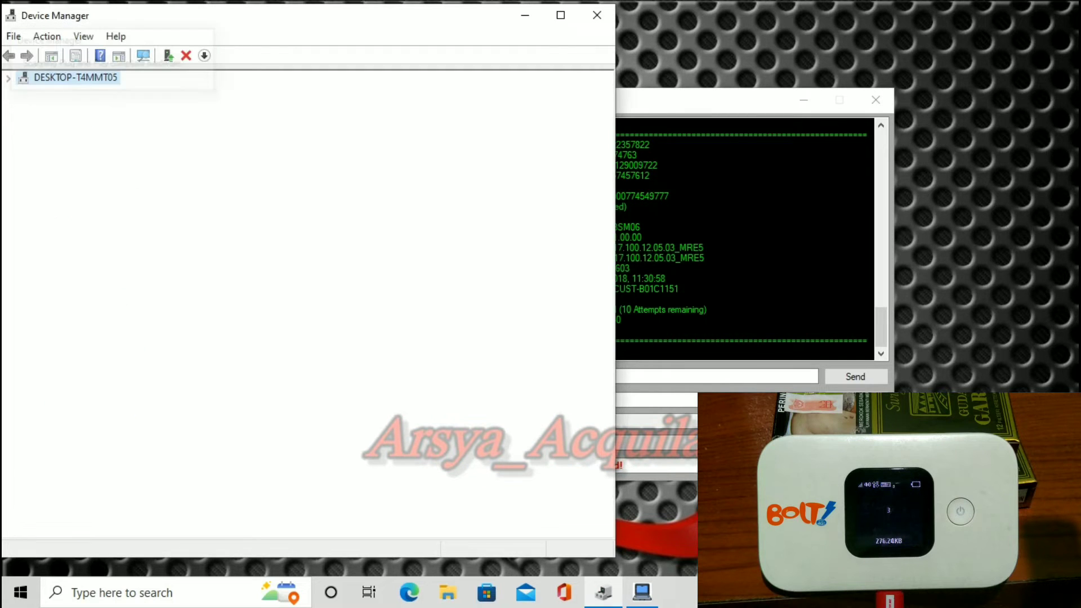
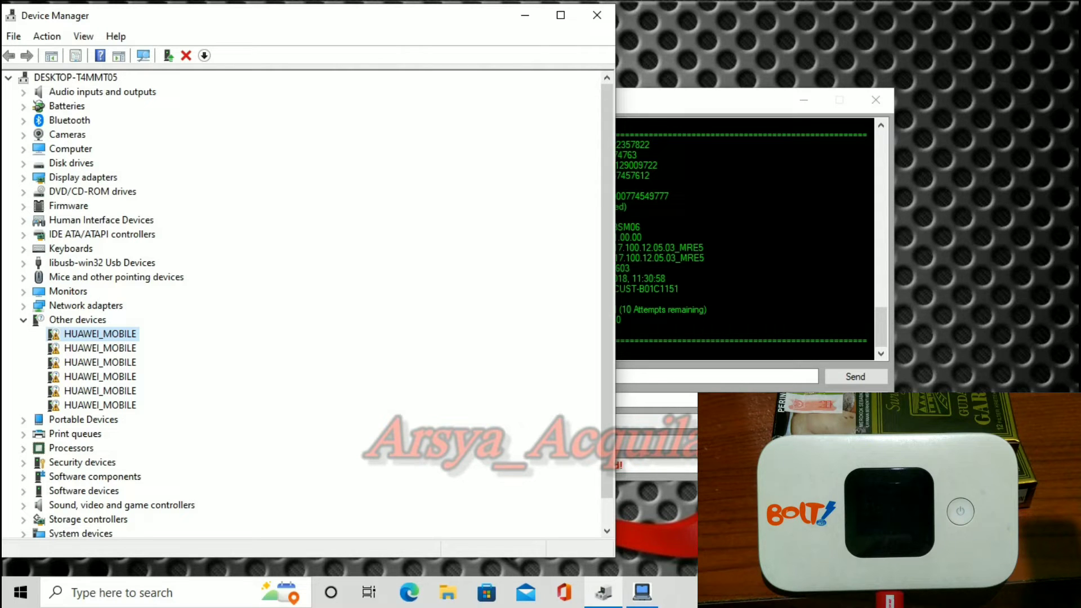
Switch to File Explorer and open Local Disk (D:).
{"action": "left_click", "coordinate": [448, 593]}
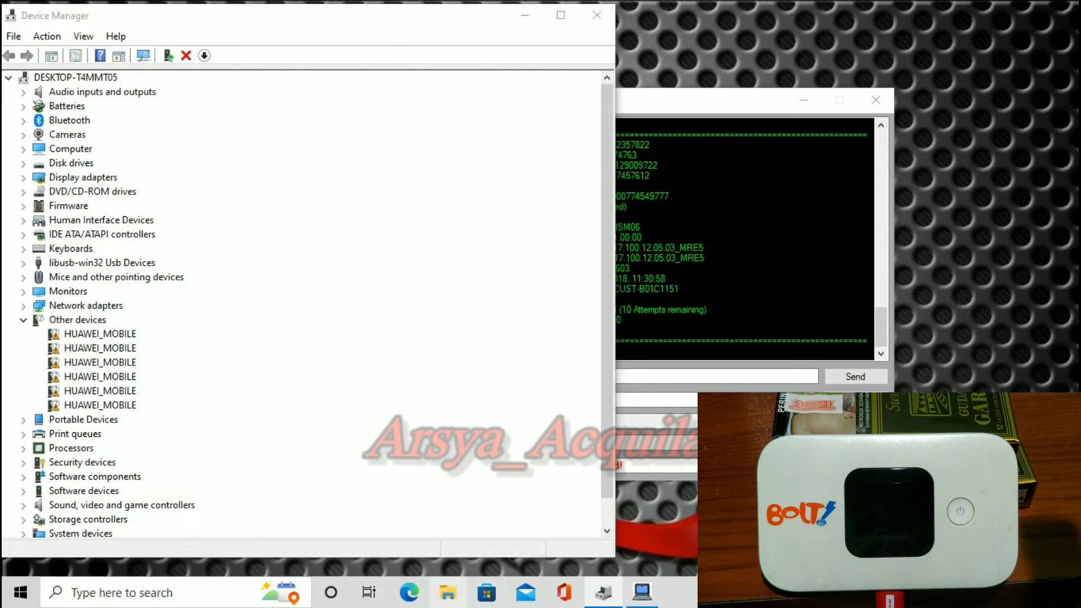
{"action": "key", "text": "super+e"}
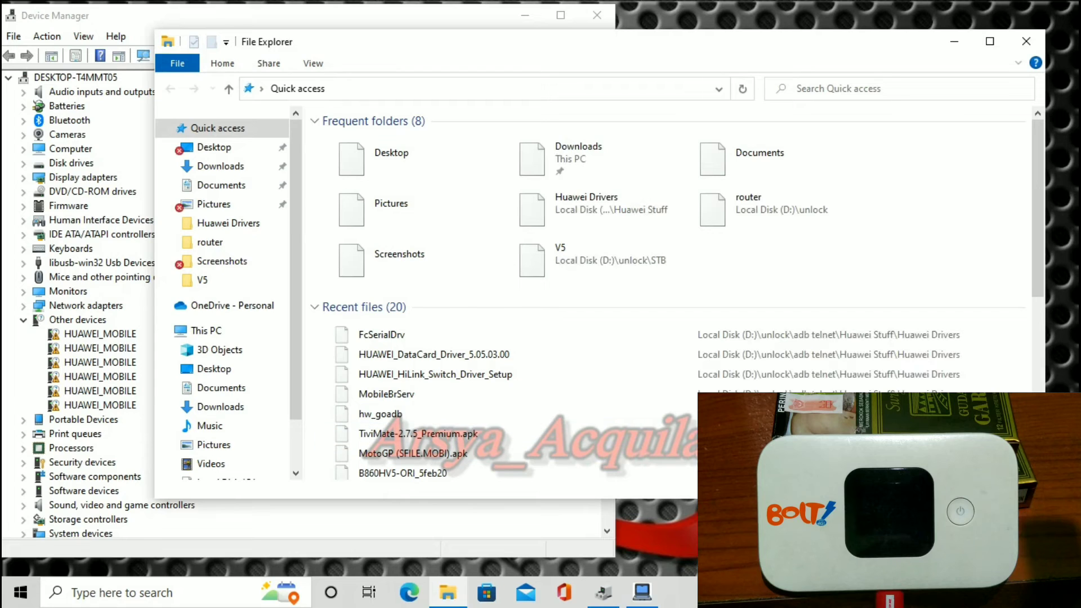
{"action": "left_click", "coordinate": [227, 451]}
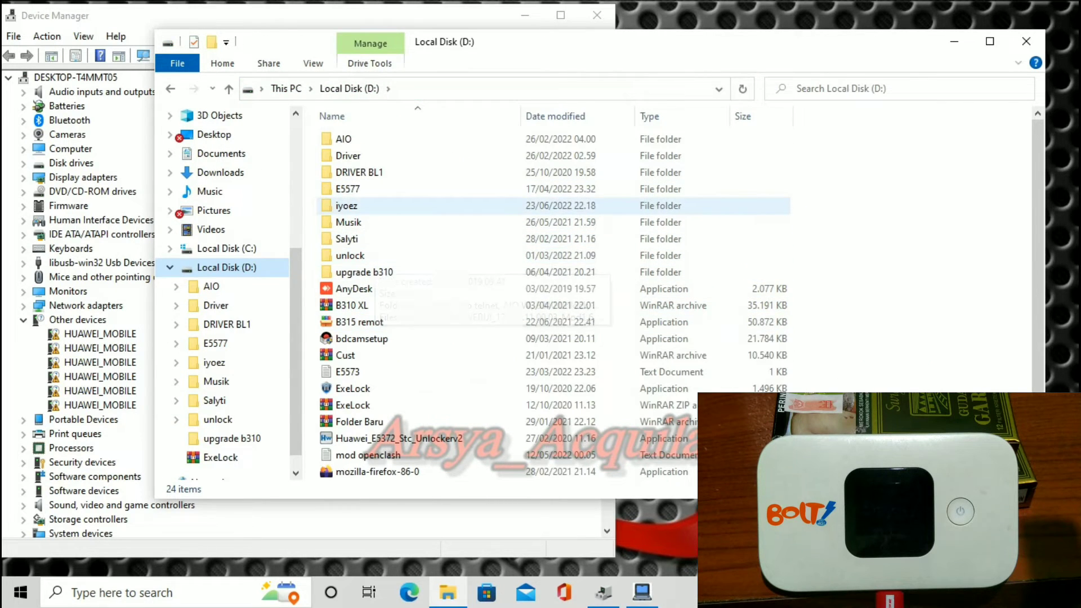
{"action": "left_click", "coordinate": [349, 205]}
{"action": "double_click", "coordinate": [347, 205]}
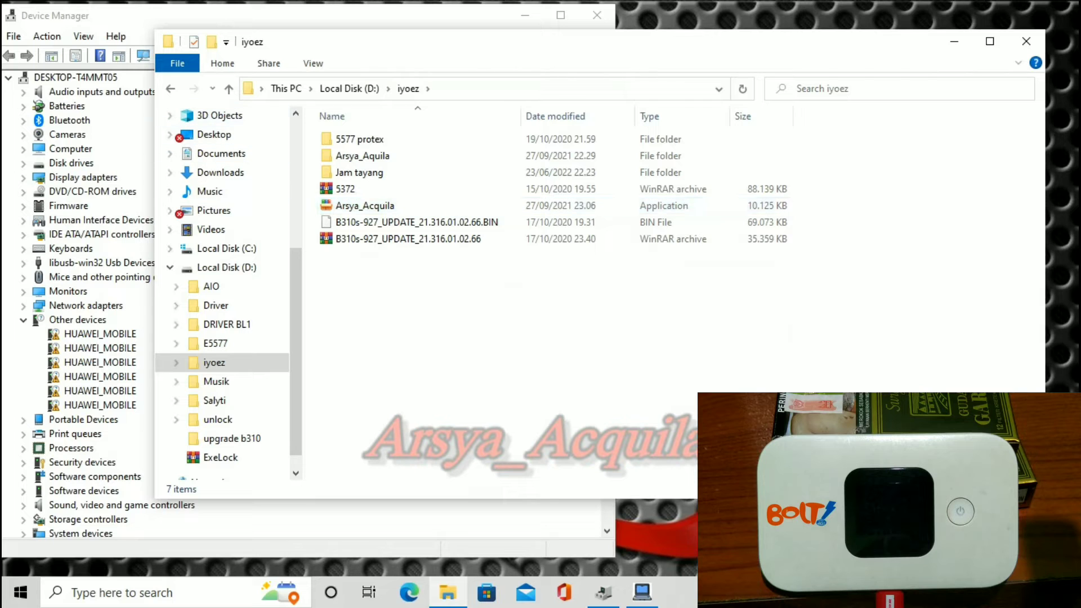
{"action": "left_click", "coordinate": [171, 88]}
Open the folder D:\unlock\adb telnet\Huawei Stuff\Huawei Drivers\FcSerialDrv.
{"action": "double_click", "coordinate": [349, 255]}
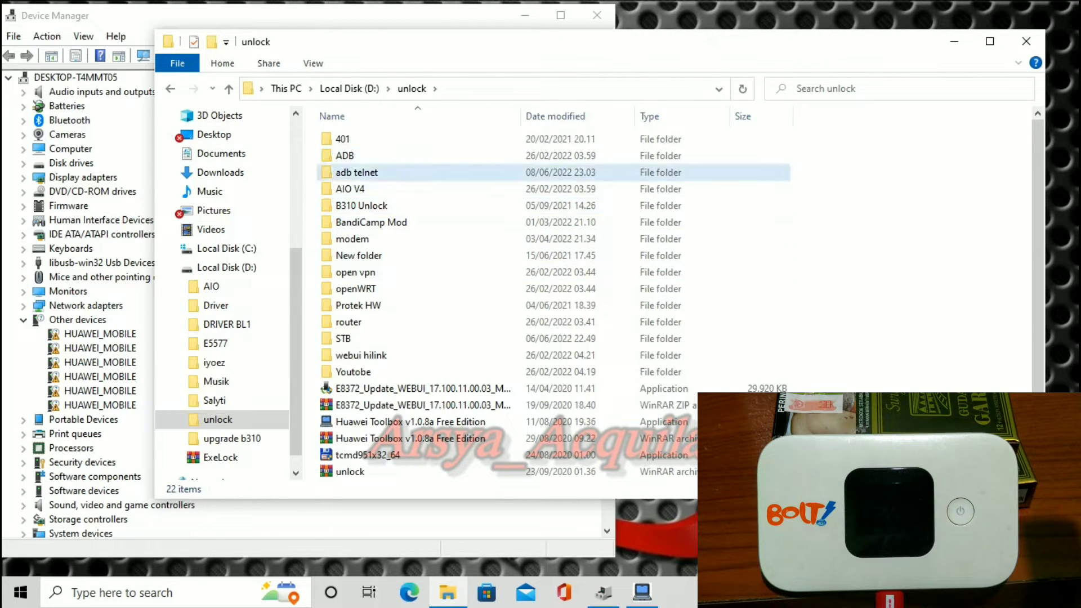
{"action": "double_click", "coordinate": [356, 172]}
{"action": "double_click", "coordinate": [363, 139]}
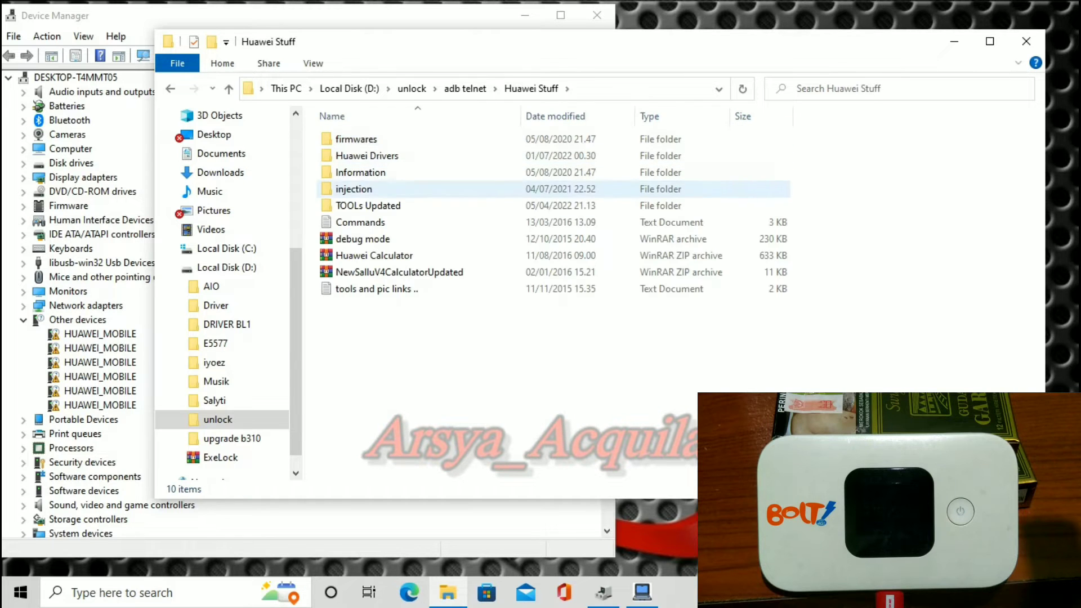
{"action": "double_click", "coordinate": [366, 155]}
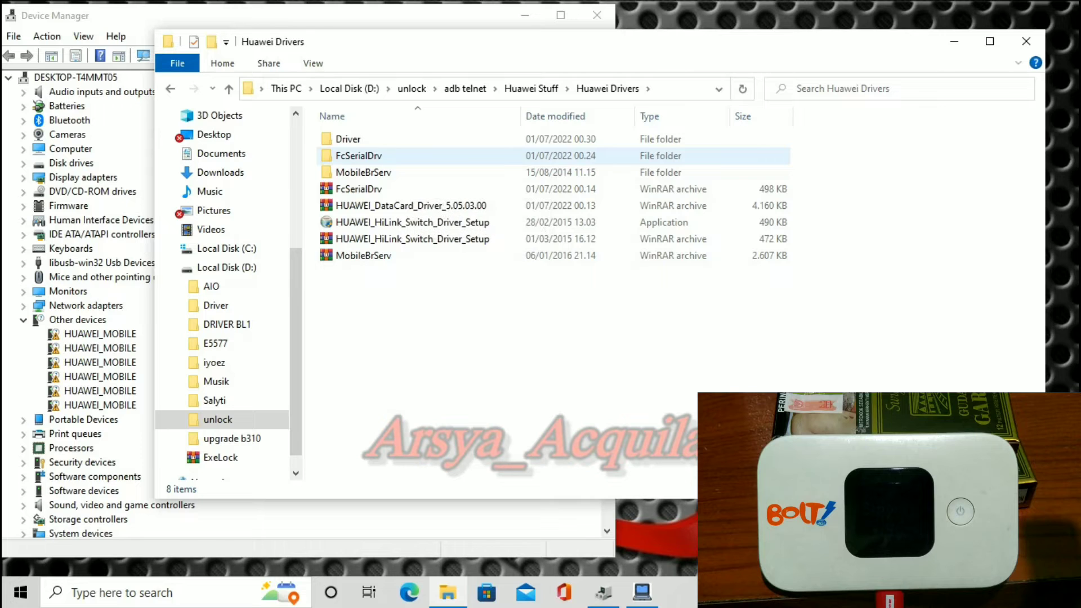
{"action": "double_click", "coordinate": [360, 155]}
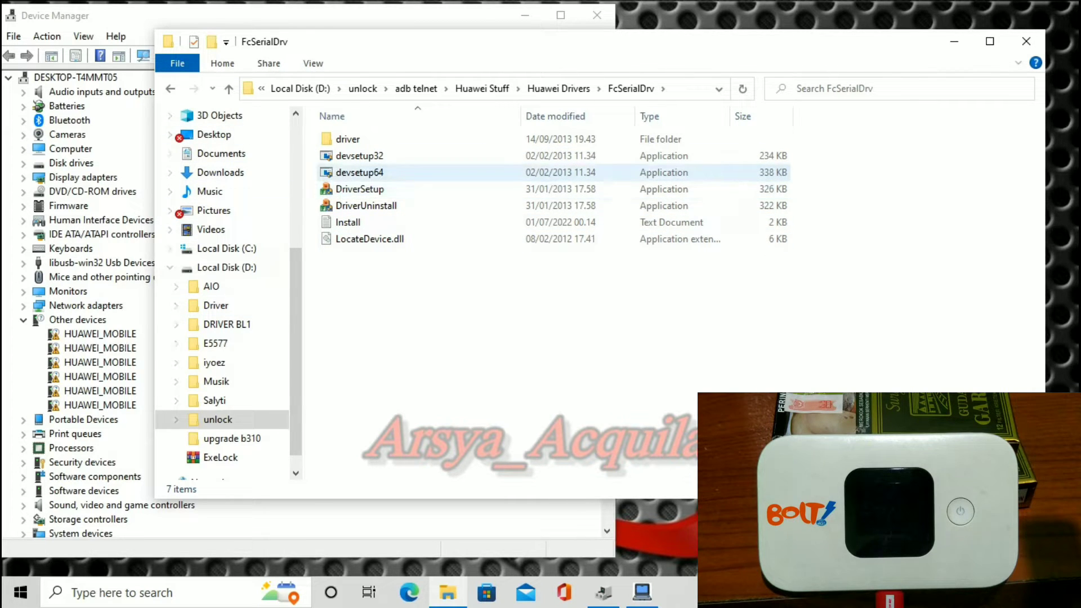
Run devsetup64 and DriverSetup from the FcSerialDrv folder, then rescan for hardware changes in Device Manager.
{"action": "left_click", "coordinate": [359, 173]}
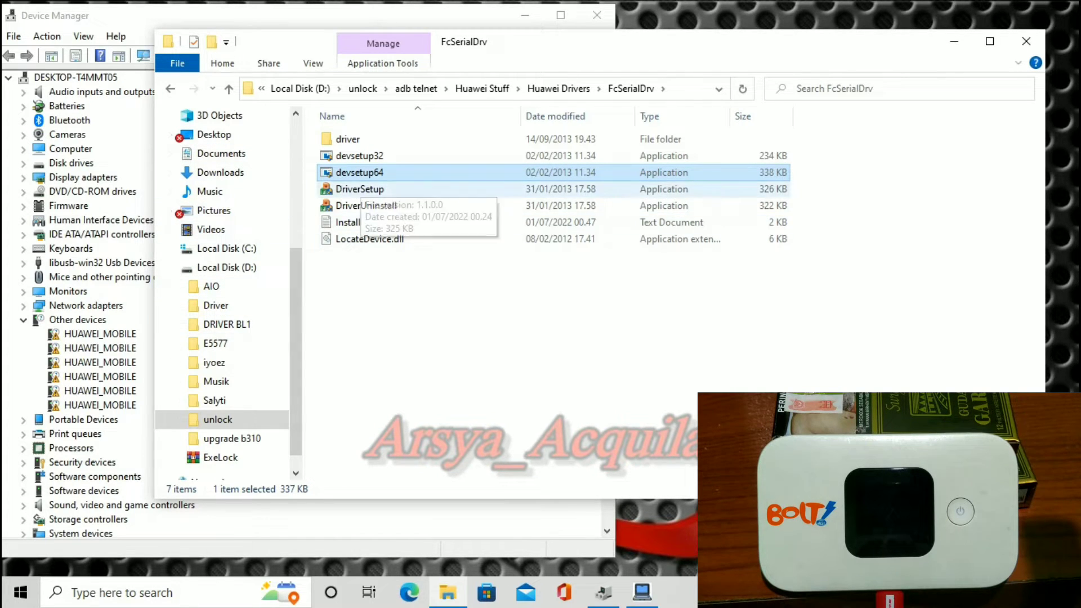
{"action": "left_click", "coordinate": [359, 189]}
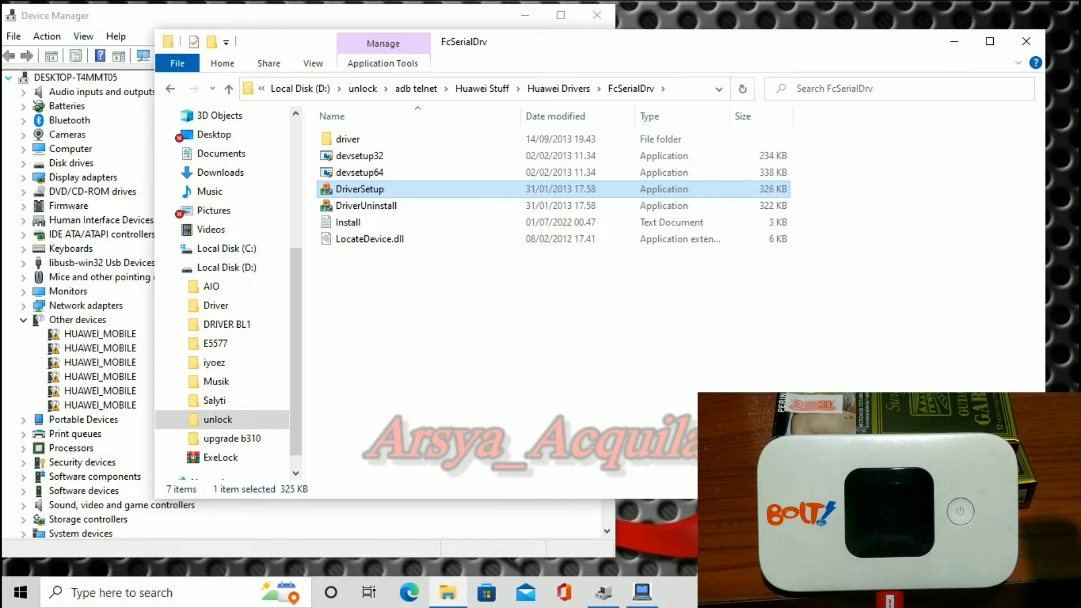
{"action": "left_click", "coordinate": [100, 334]}
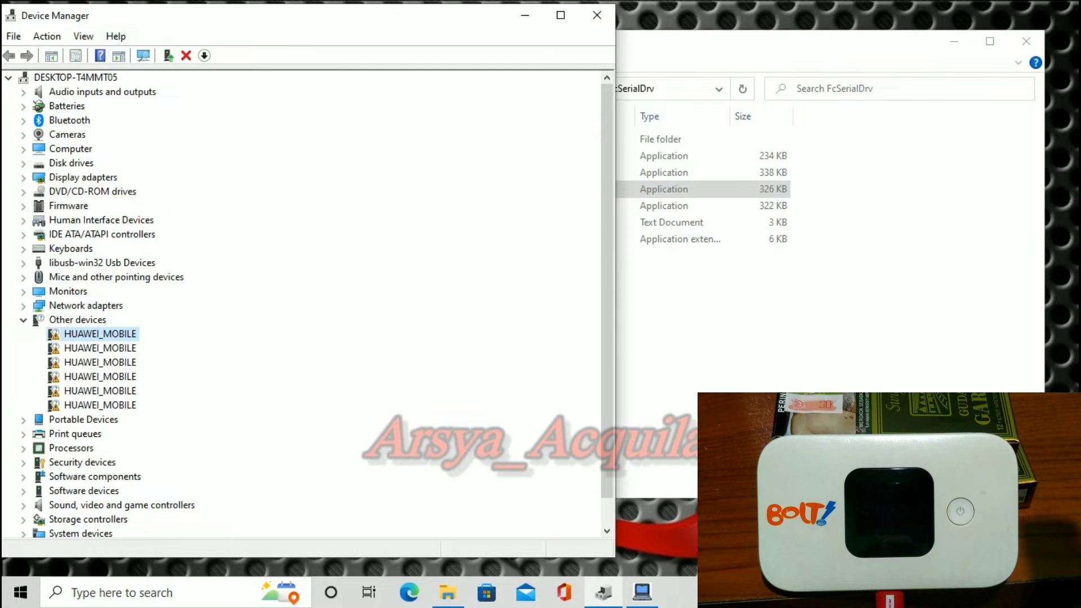
{"action": "left_click", "coordinate": [143, 55]}
Start a driver update for the first HUAWEI_MOBILE under Other devices, choosing to browse the computer for drivers.
{"action": "right_click", "coordinate": [115, 333]}
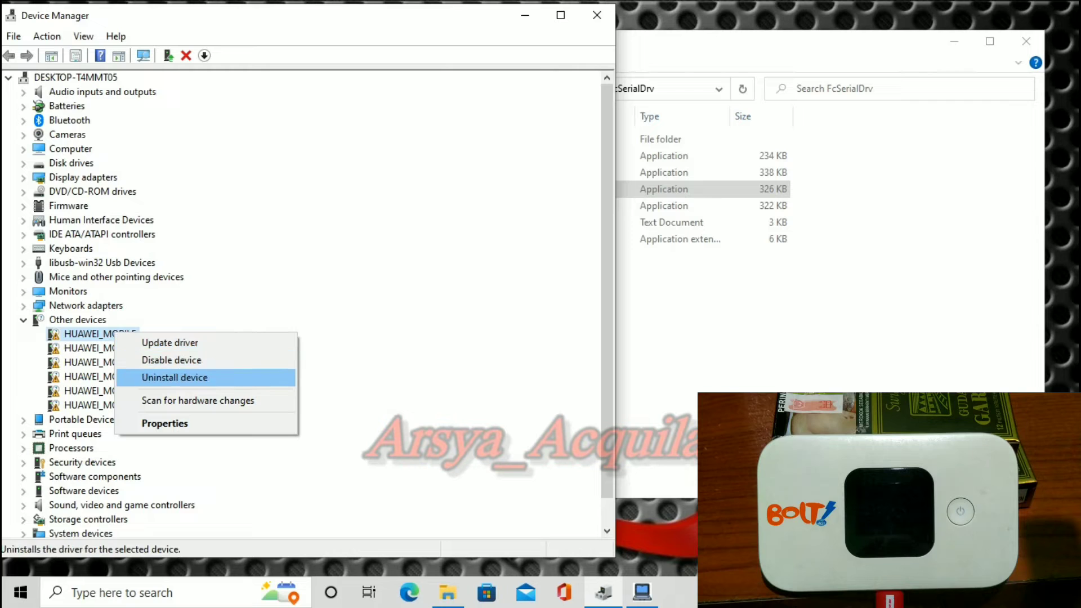
{"action": "left_click", "coordinate": [169, 343]}
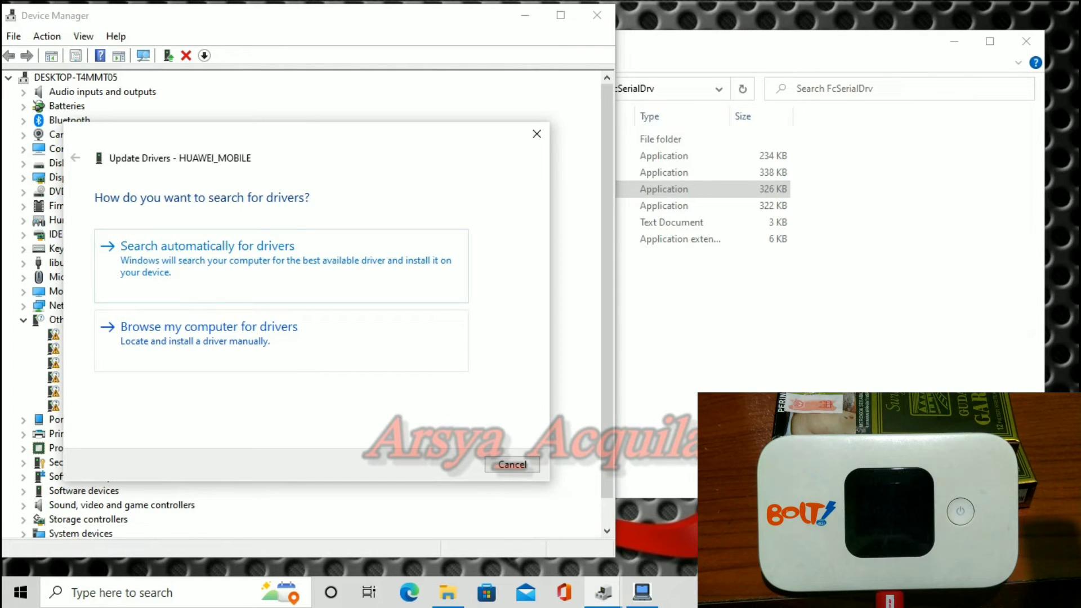
{"action": "left_click", "coordinate": [208, 333]}
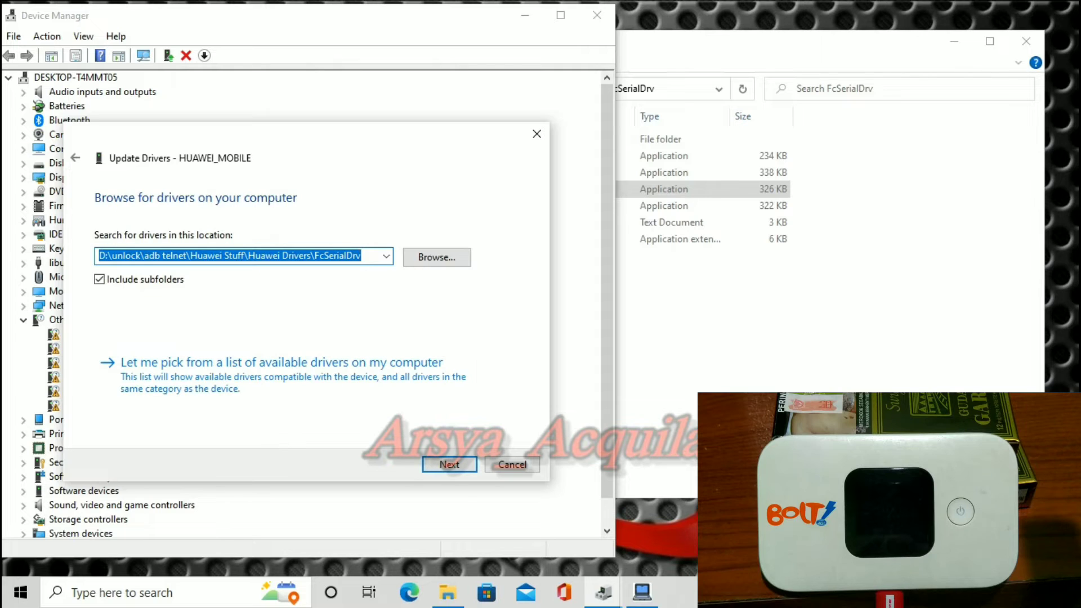
Choose D:\unlock\adb telnet\Huawei Stuff\Huawei Drivers\FcSerialDrv as the driver location, install the driver and close the wizard.
{"action": "left_click", "coordinate": [437, 258]}
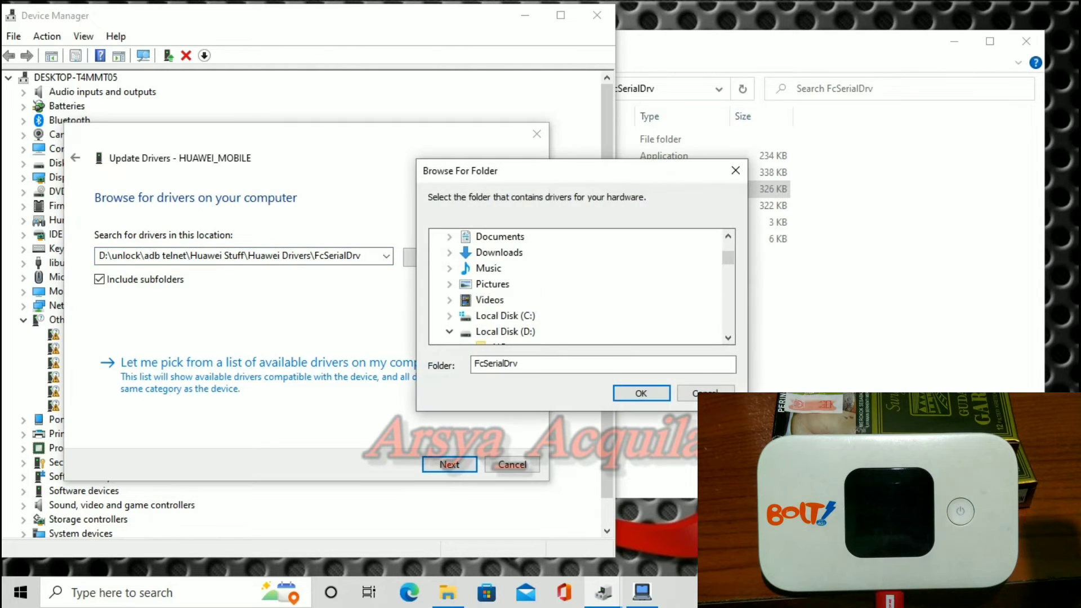
{"action": "scroll", "coordinate": [496, 284], "scroll_direction": "down", "scroll_amount": 1}
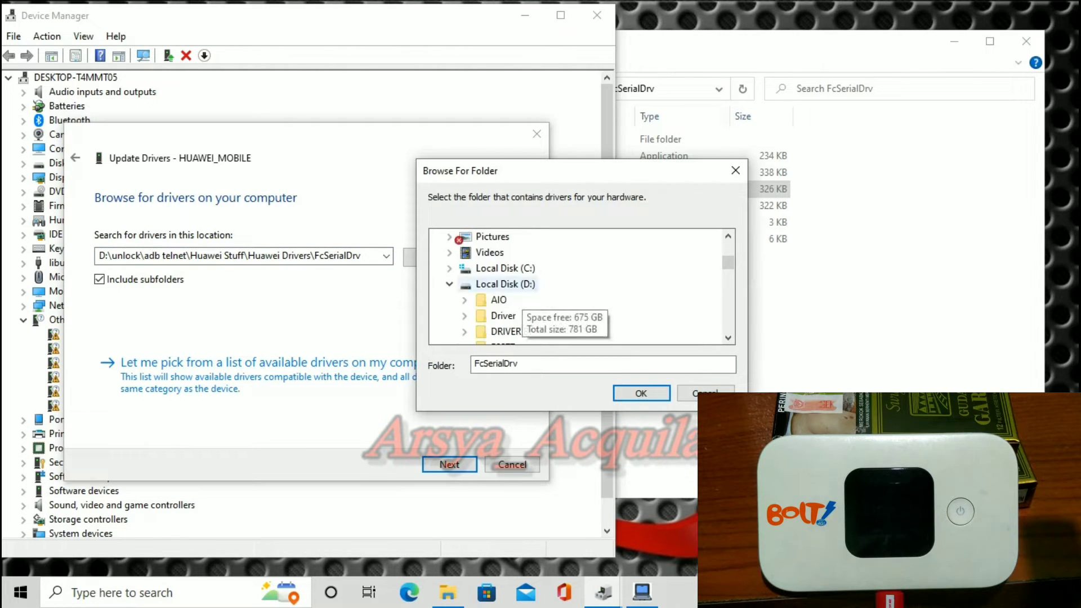
{"action": "left_click", "coordinate": [495, 284]}
{"action": "scroll", "coordinate": [496, 284], "scroll_direction": "down", "scroll_amount": 1}
{"action": "scroll", "coordinate": [496, 284], "scroll_direction": "down", "scroll_amount": 1}
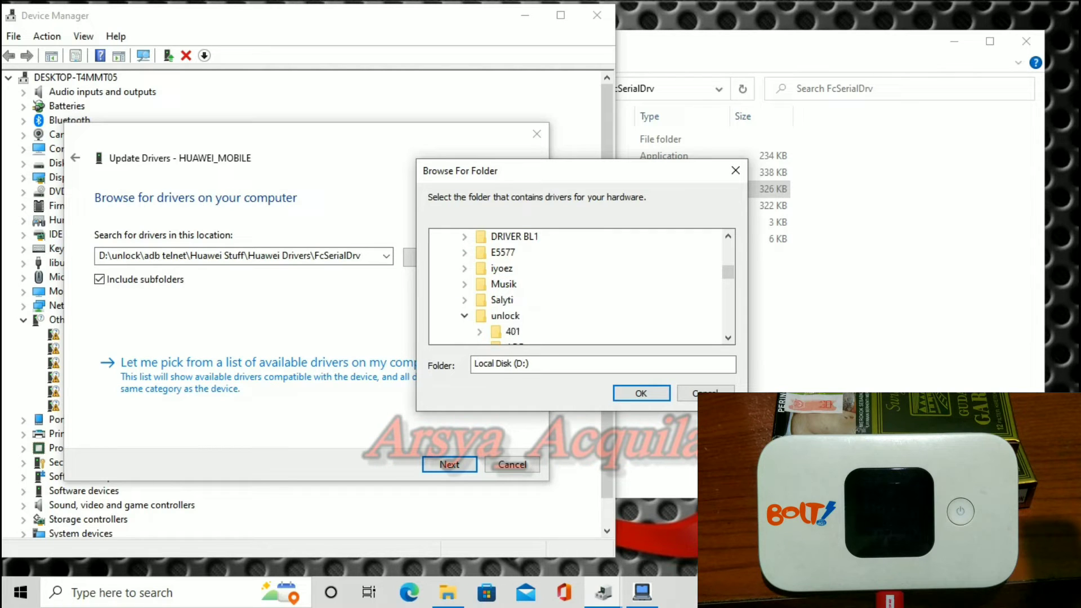
{"action": "scroll", "coordinate": [507, 288], "scroll_direction": "down", "scroll_amount": 1}
{"action": "scroll", "coordinate": [506, 287], "scroll_direction": "down", "scroll_amount": 1}
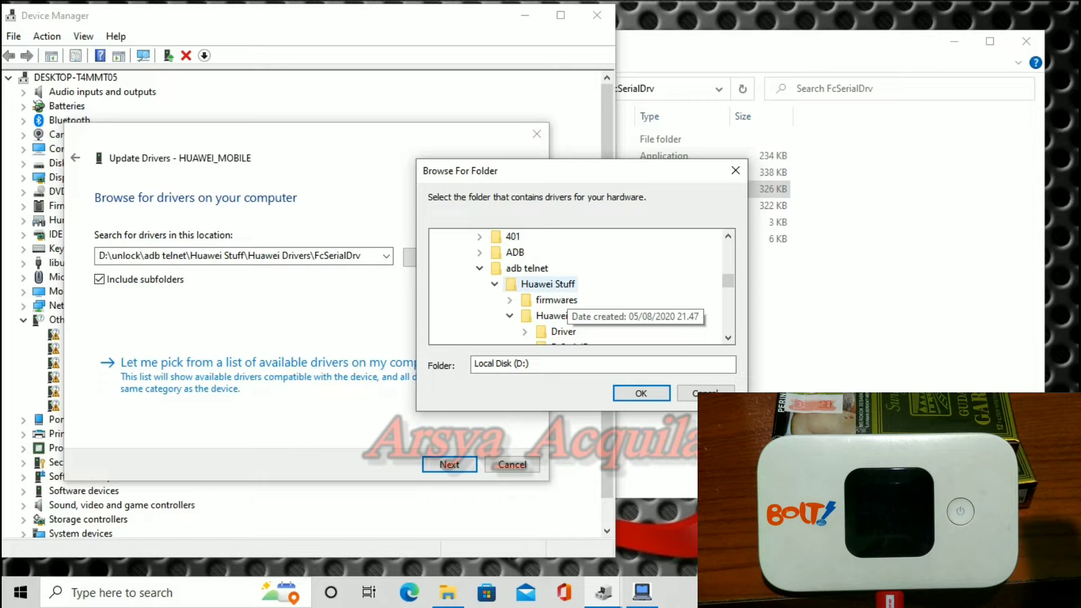
{"action": "left_click", "coordinate": [548, 284]}
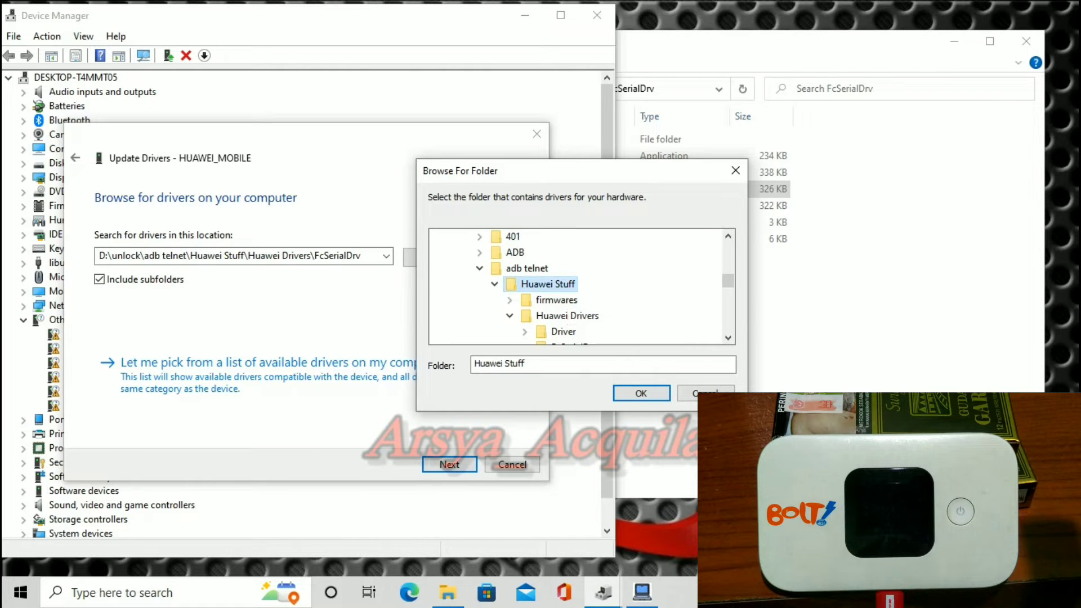
{"action": "scroll", "coordinate": [580, 286], "scroll_direction": "down", "scroll_amount": 1}
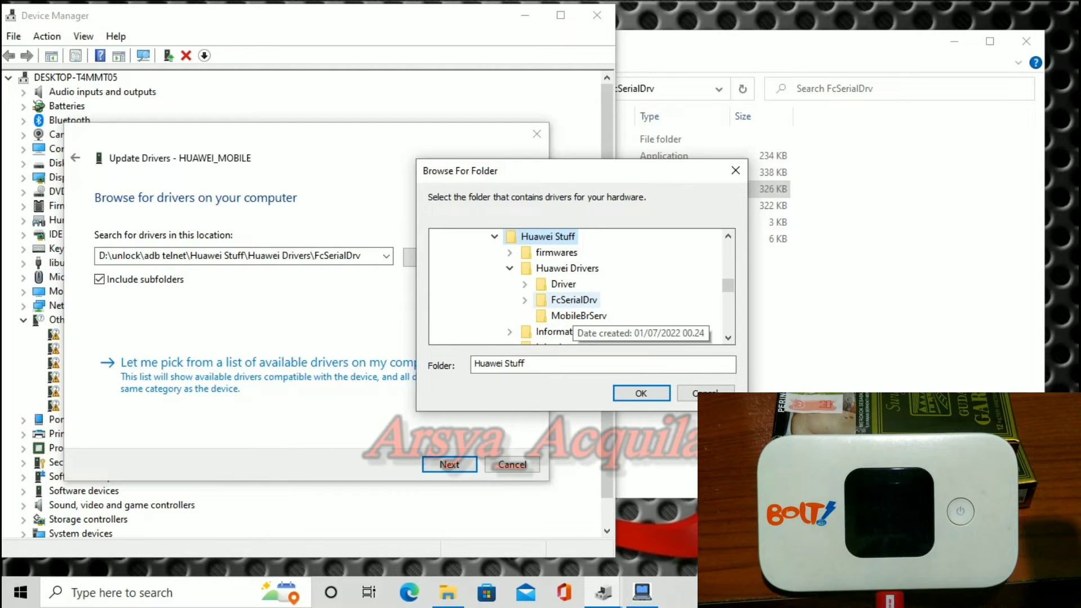
{"action": "left_click", "coordinate": [574, 300]}
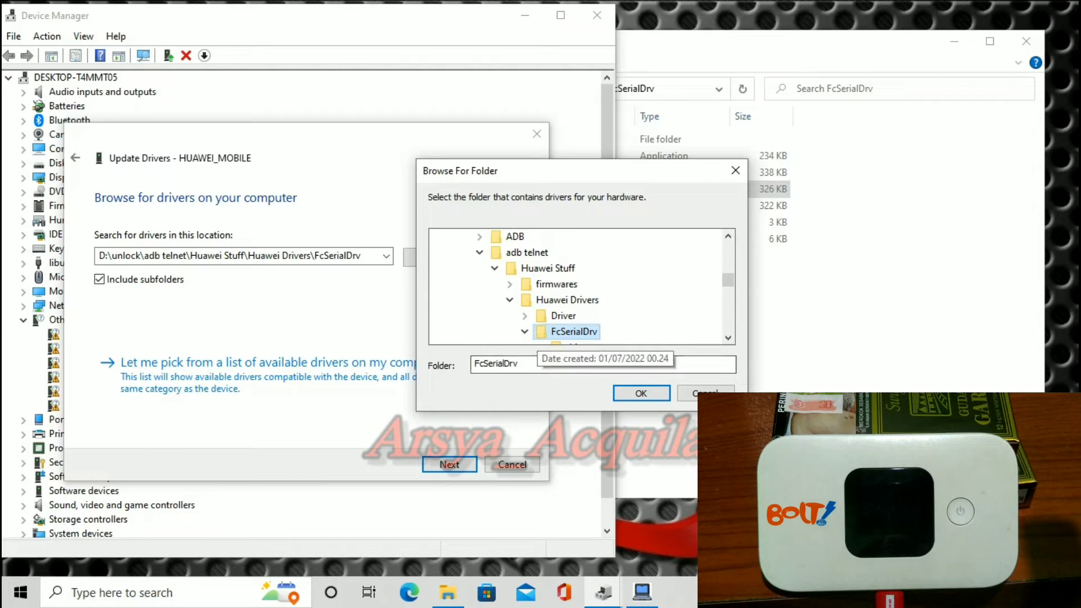
{"action": "left_click", "coordinate": [641, 393]}
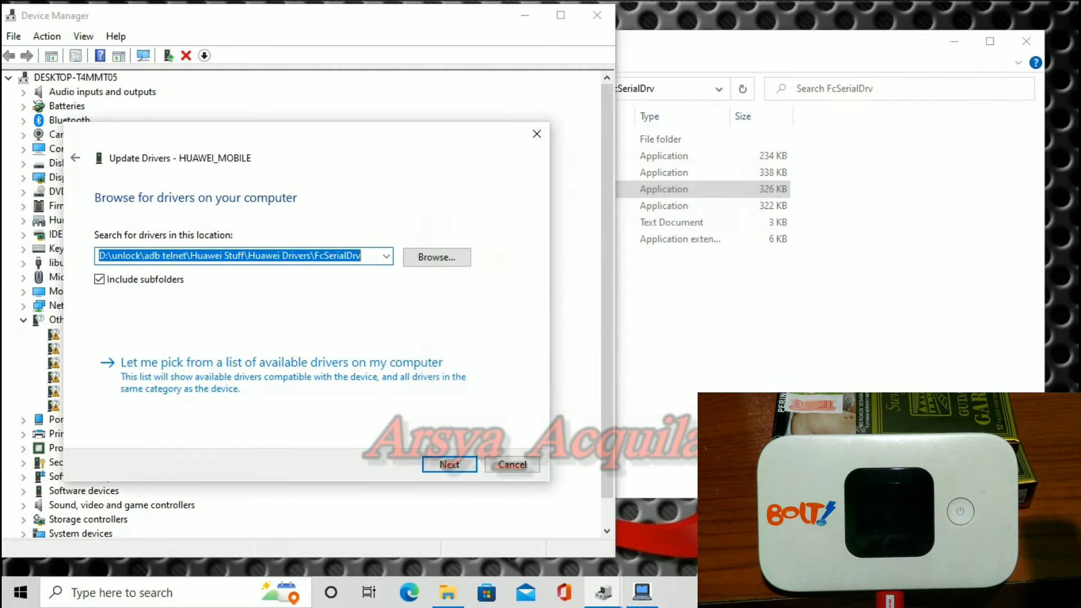
{"action": "left_click", "coordinate": [449, 464]}
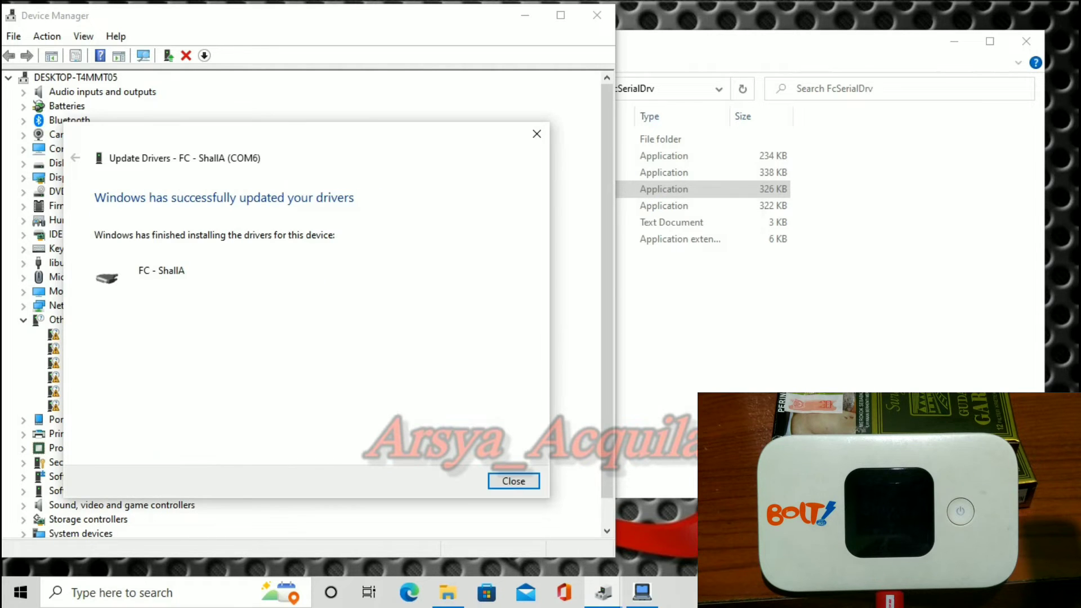
{"action": "left_click", "coordinate": [514, 481]}
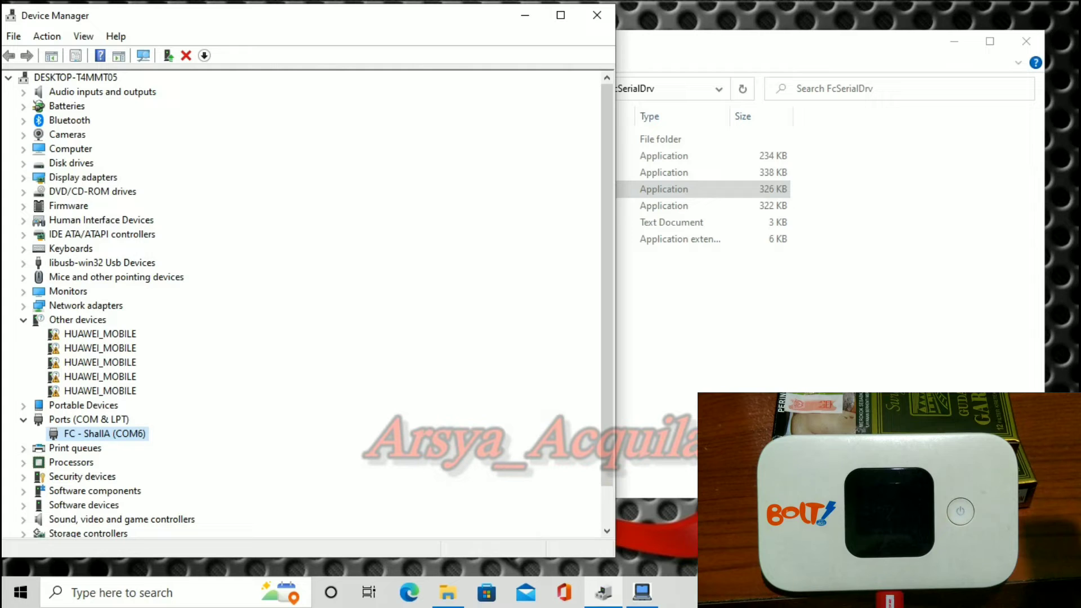
Update the first of the five remaining HUAWEI_MOBILE devices with the driver from D:\unlock\adb telnet\Huawei Stuff\Huawei Drivers\FcSerialDrv and close the wizard.
{"action": "left_click", "coordinate": [102, 334]}
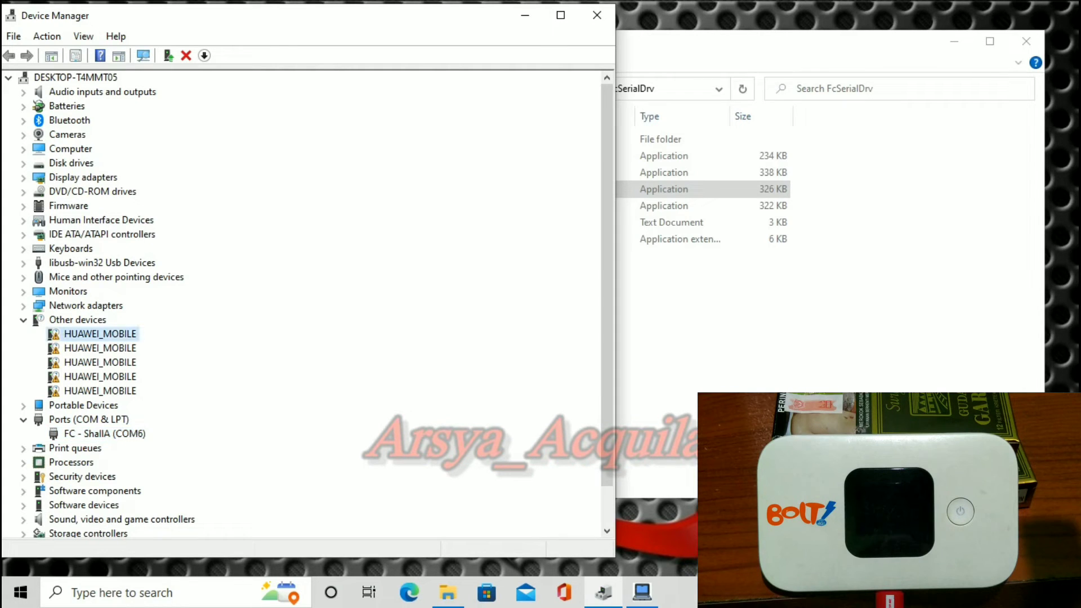
{"action": "right_click", "coordinate": [125, 334]}
{"action": "left_click", "coordinate": [174, 343]}
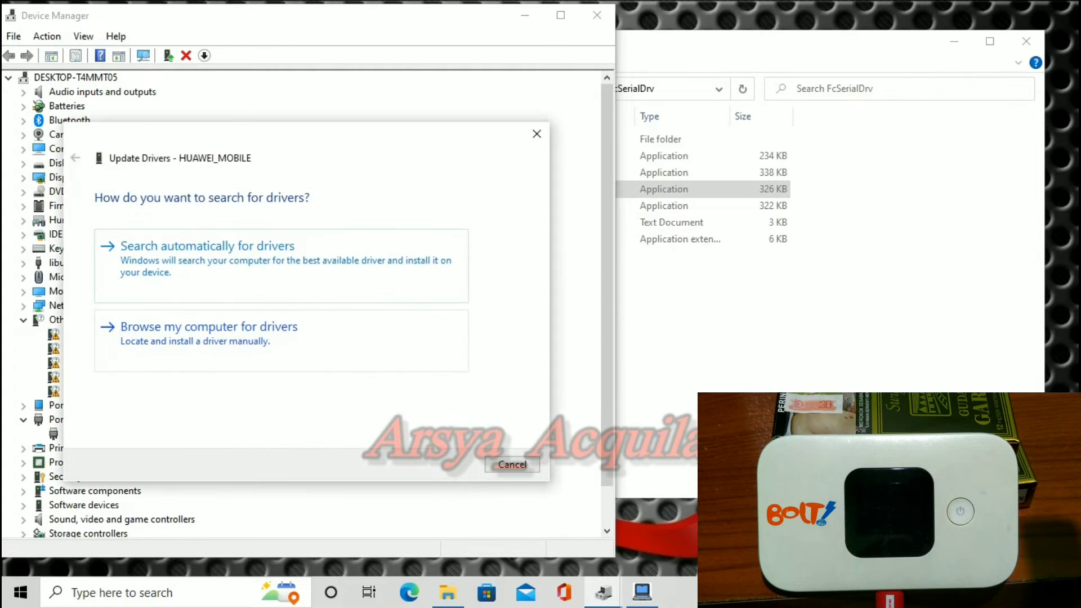
{"action": "left_click", "coordinate": [208, 332]}
{"action": "left_click", "coordinate": [437, 257]}
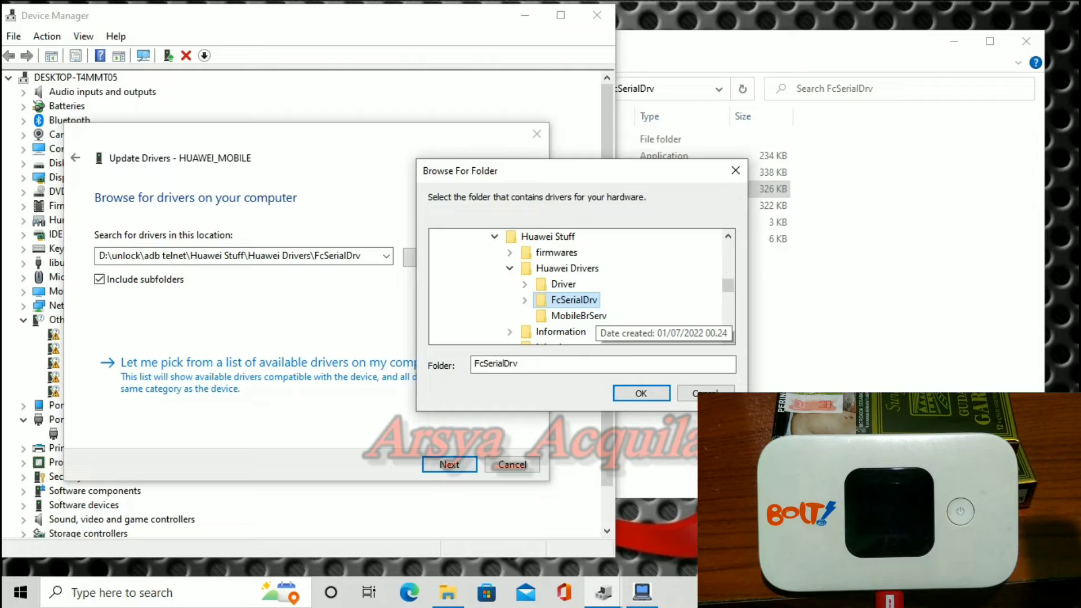
{"action": "left_click", "coordinate": [641, 393]}
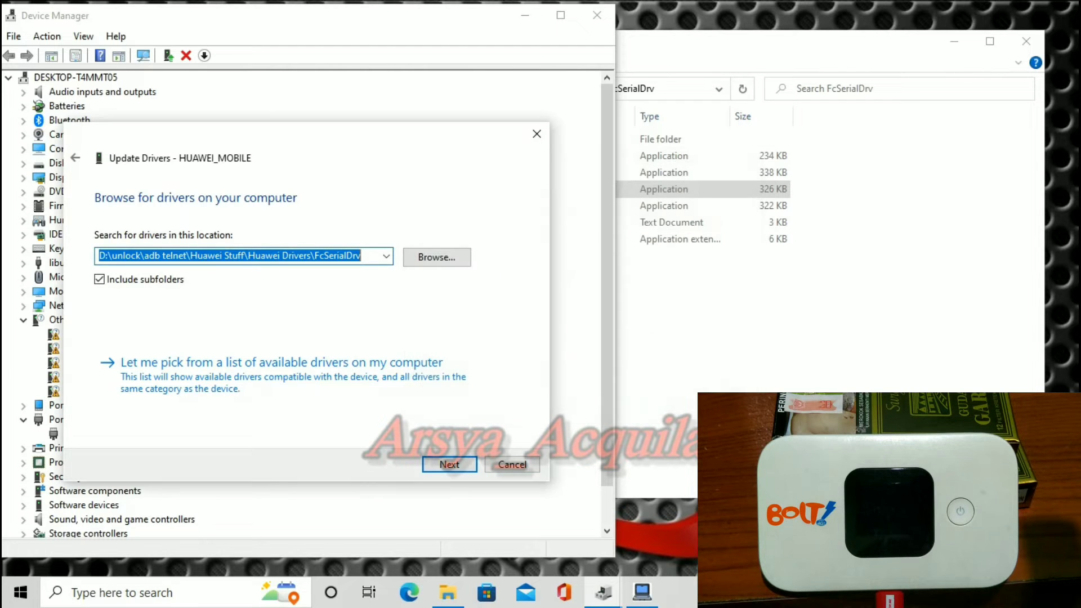
{"action": "key", "text": "Return"}
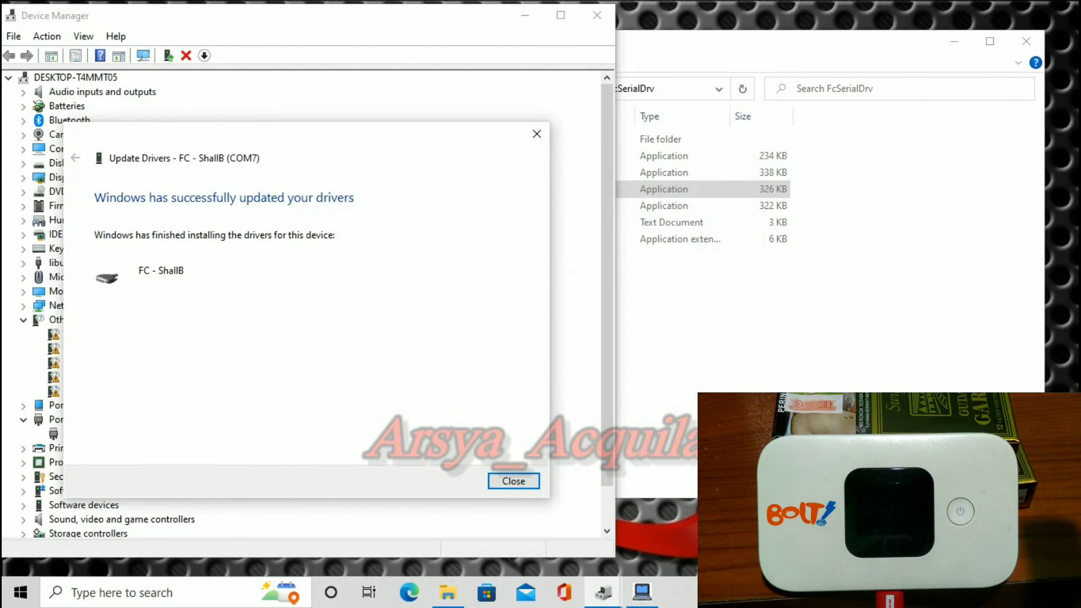
{"action": "left_click", "coordinate": [513, 481]}
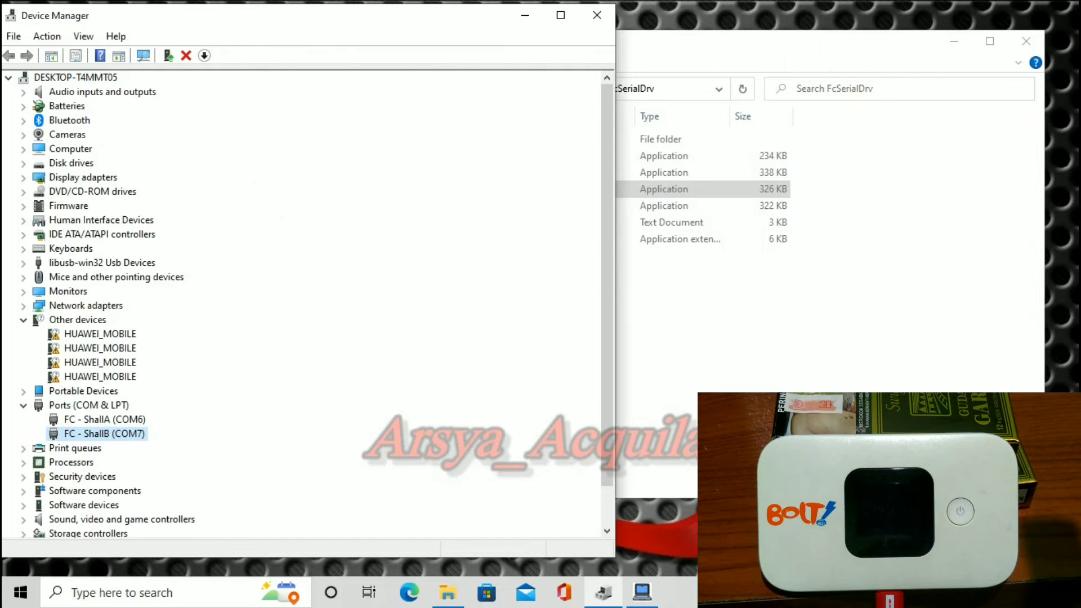
Install the driver from the FcSerialDrv folder manually for the first of the four remaining HUAWEI_MOBILE devices and close the wizard.
{"action": "right_click", "coordinate": [129, 334]}
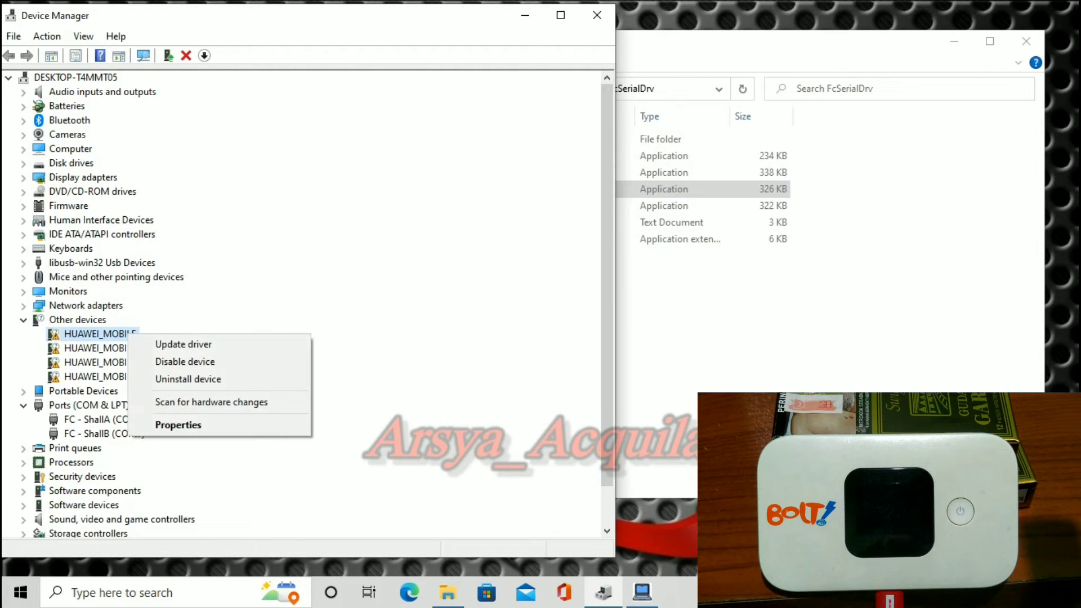
{"action": "key", "text": "Return"}
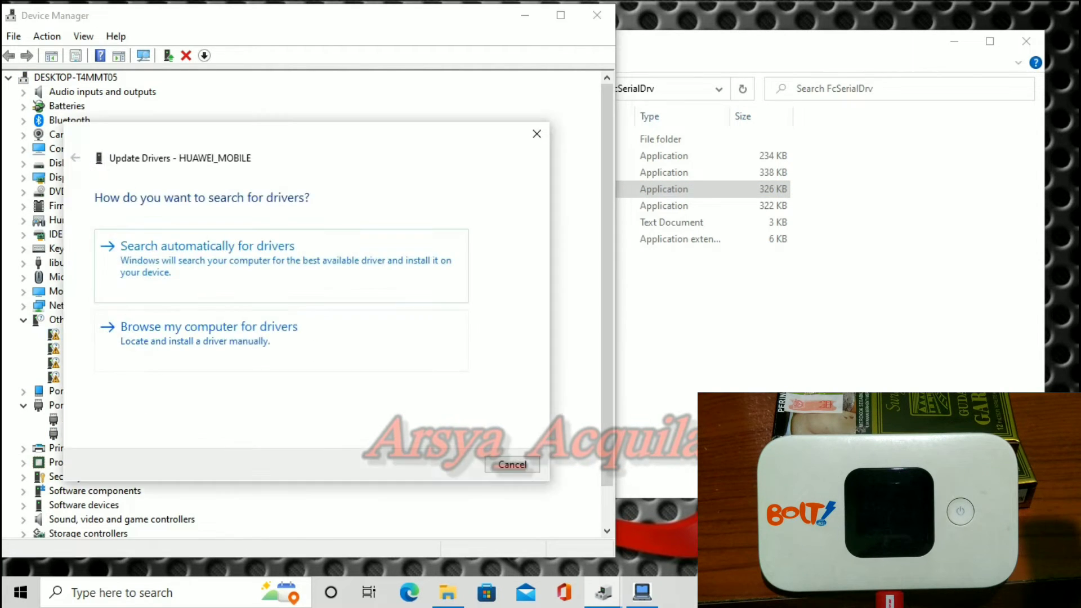
{"action": "left_click", "coordinate": [280, 340]}
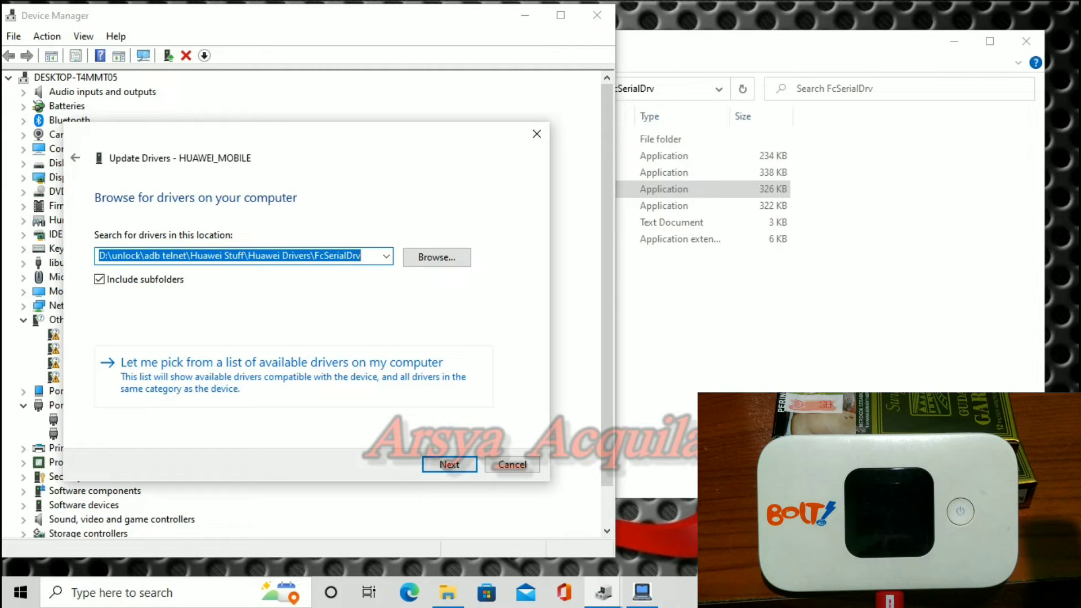
{"action": "key", "text": "Tab"}
{"action": "key", "text": "Return"}
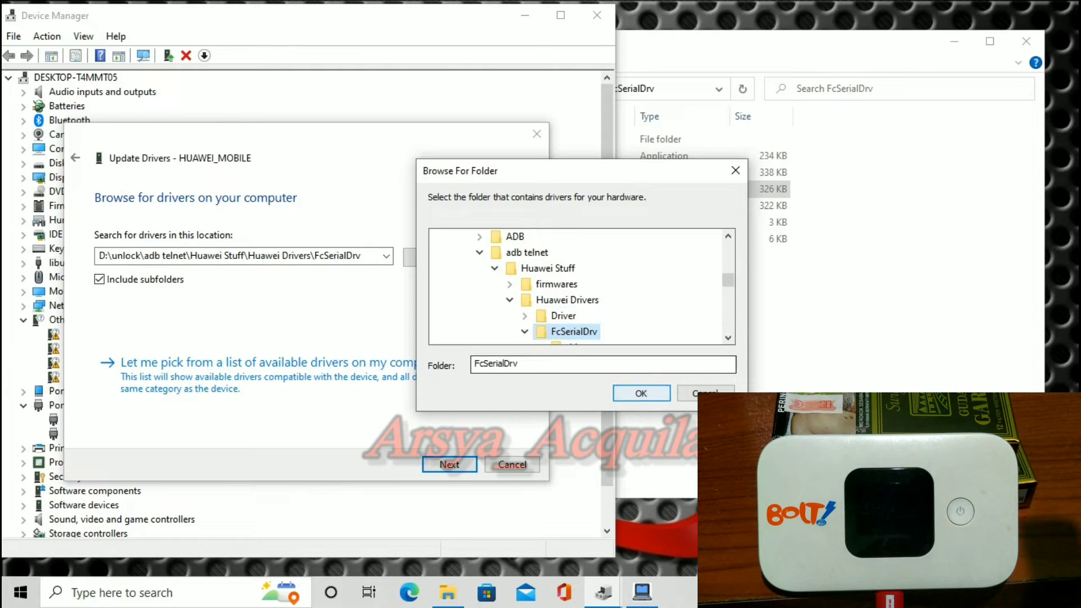
{"action": "key", "text": "Return"}
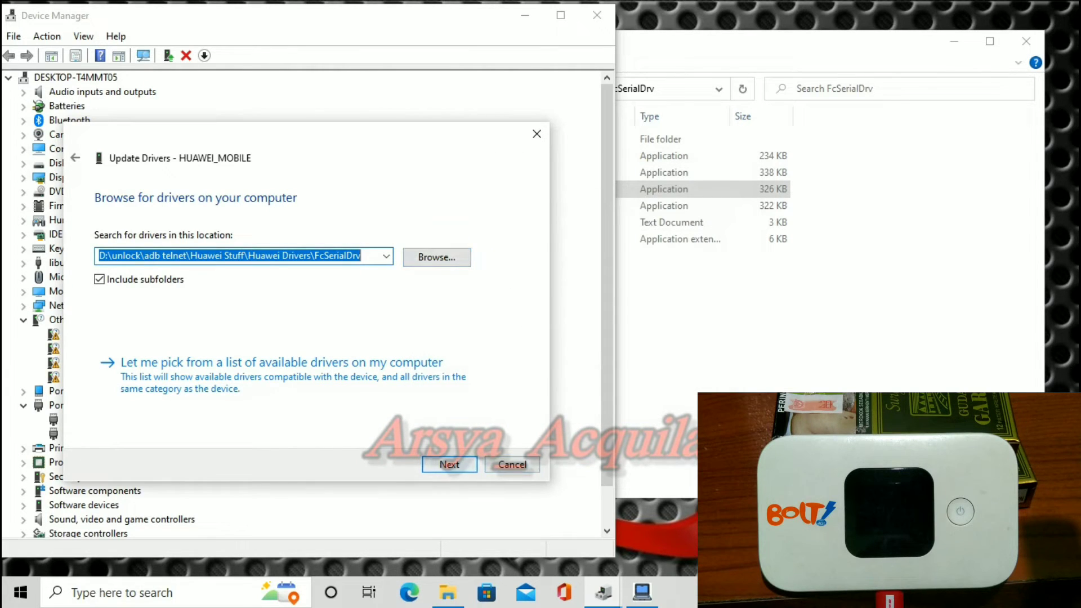
{"action": "key", "text": "Return"}
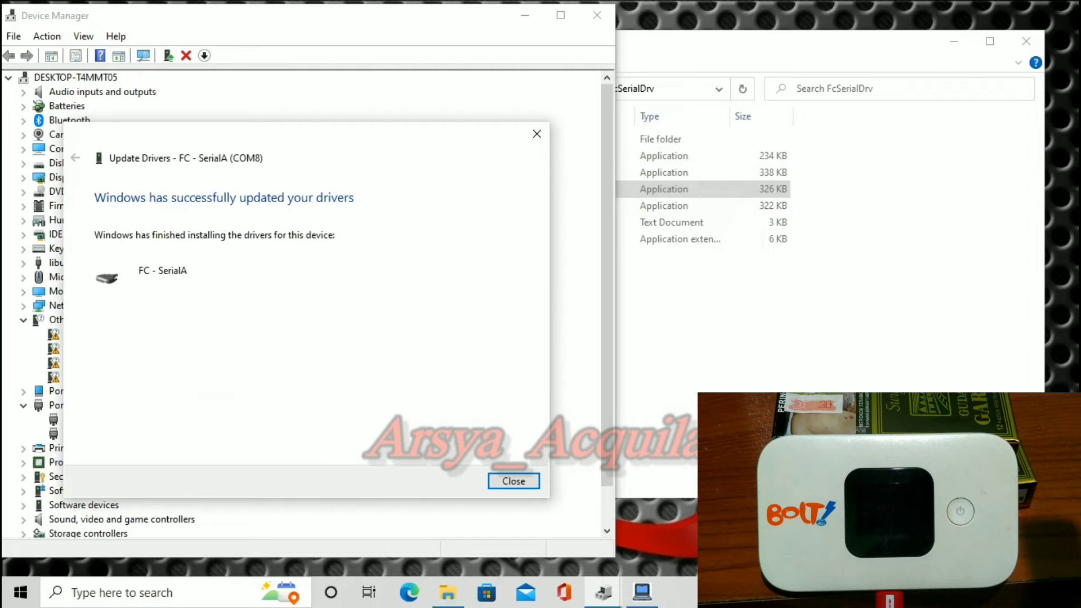
{"action": "key", "text": "Return"}
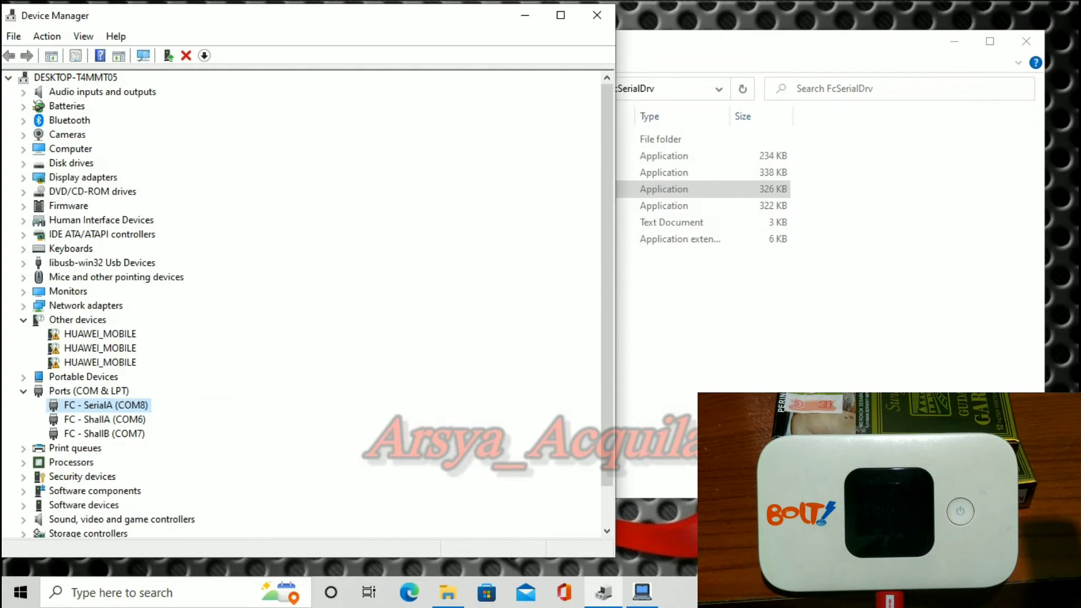
Update the topmost of the three remaining HUAWEI_MOBILE devices by browsing to the FcSerialDrv driver folder, and finish the wizard.
{"action": "left_click", "coordinate": [100, 334]}
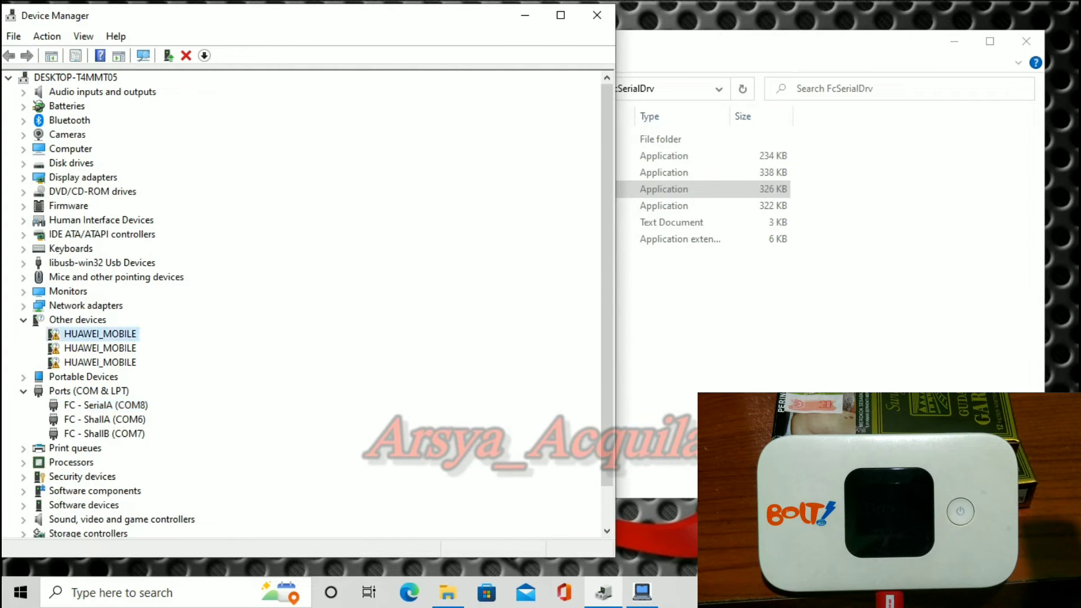
{"action": "right_click", "coordinate": [126, 336]}
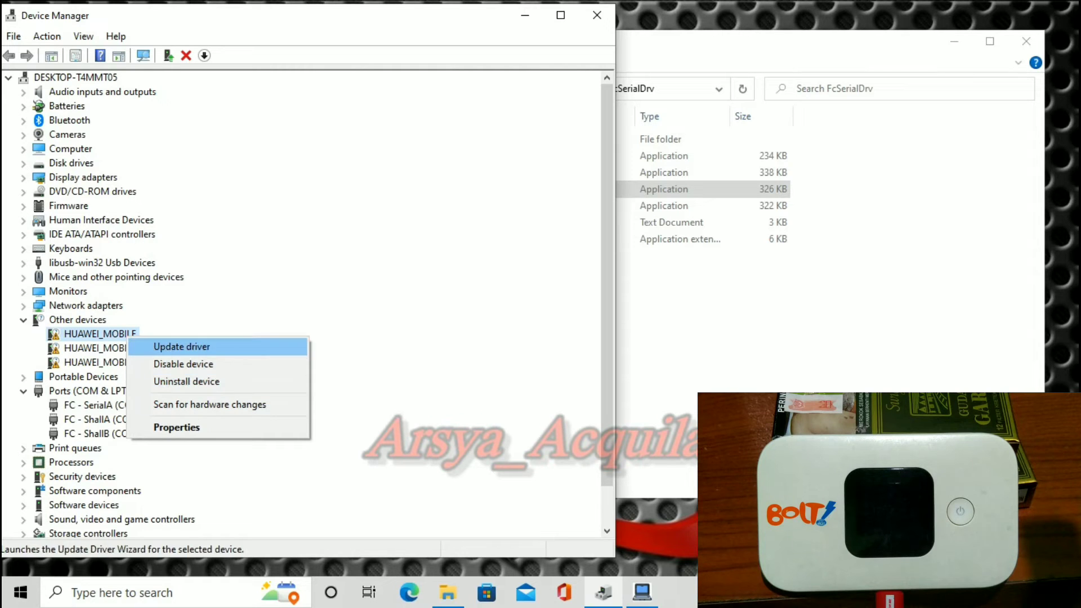
{"action": "left_click", "coordinate": [181, 347]}
{"action": "left_click", "coordinate": [186, 323]}
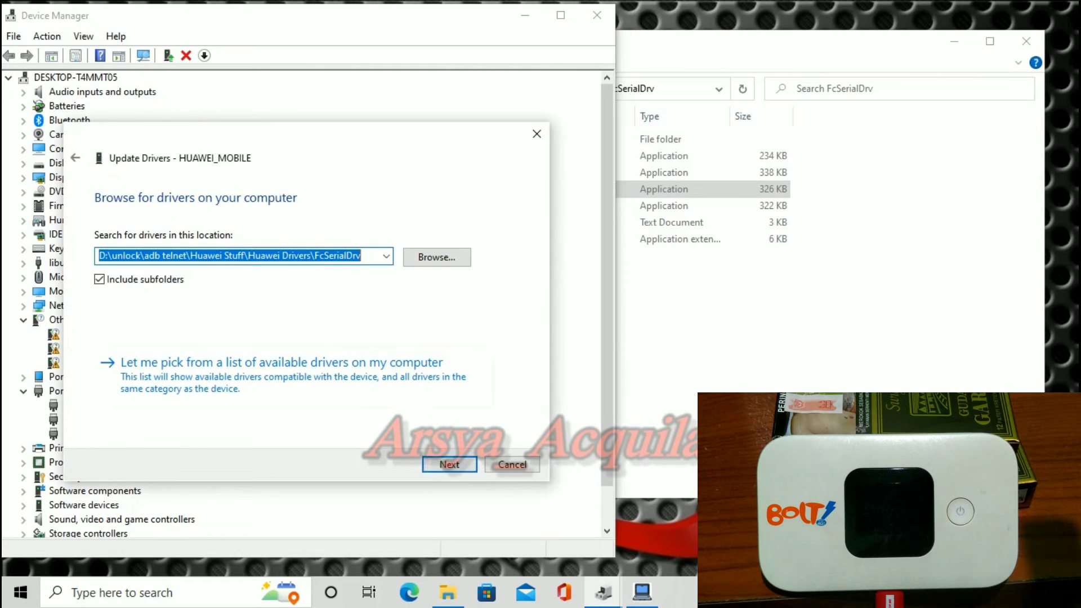
{"action": "left_click", "coordinate": [437, 258]}
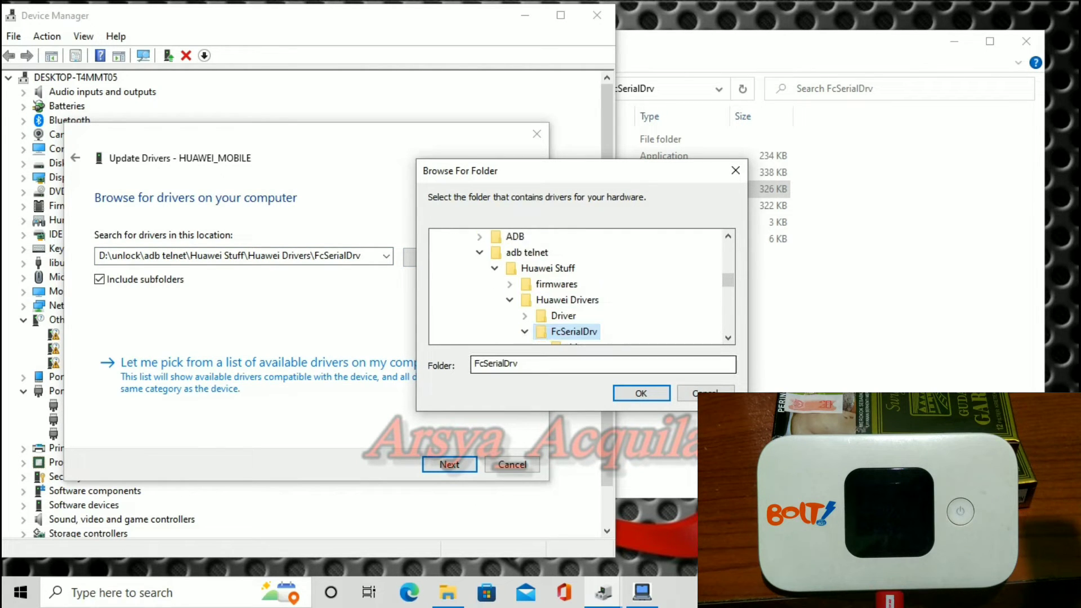
{"action": "key", "text": "Return"}
{"action": "key", "text": "Return"}
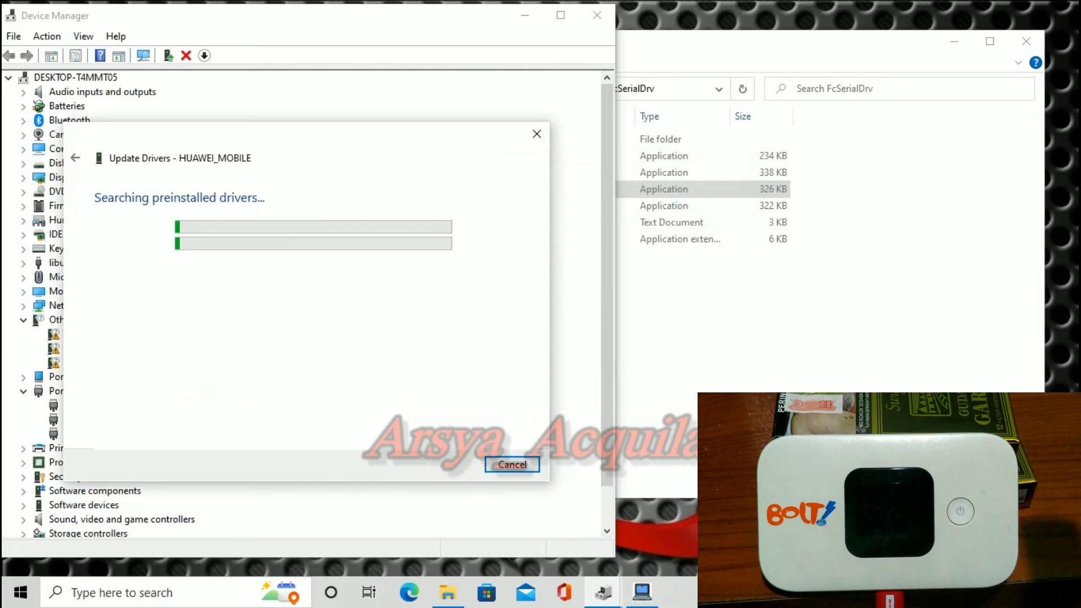
{"action": "key", "text": "Return"}
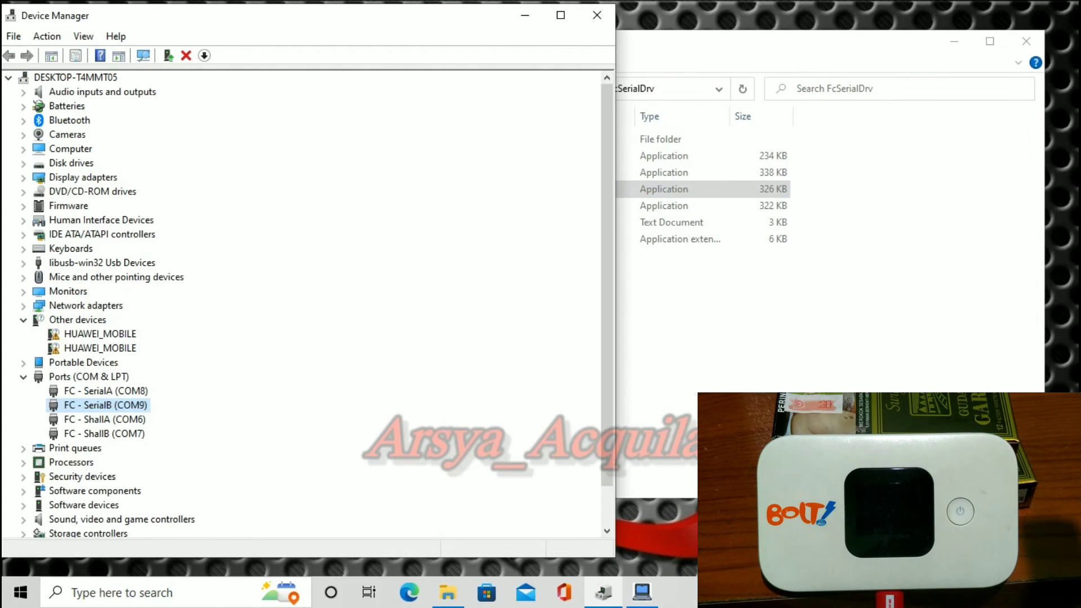
Update the upper of the two remaining HUAWEI_MOBILE devices, selecting FcSerialDrv under Huawei Drivers as the driver folder, and close the wizard.
{"action": "right_click", "coordinate": [99, 334]}
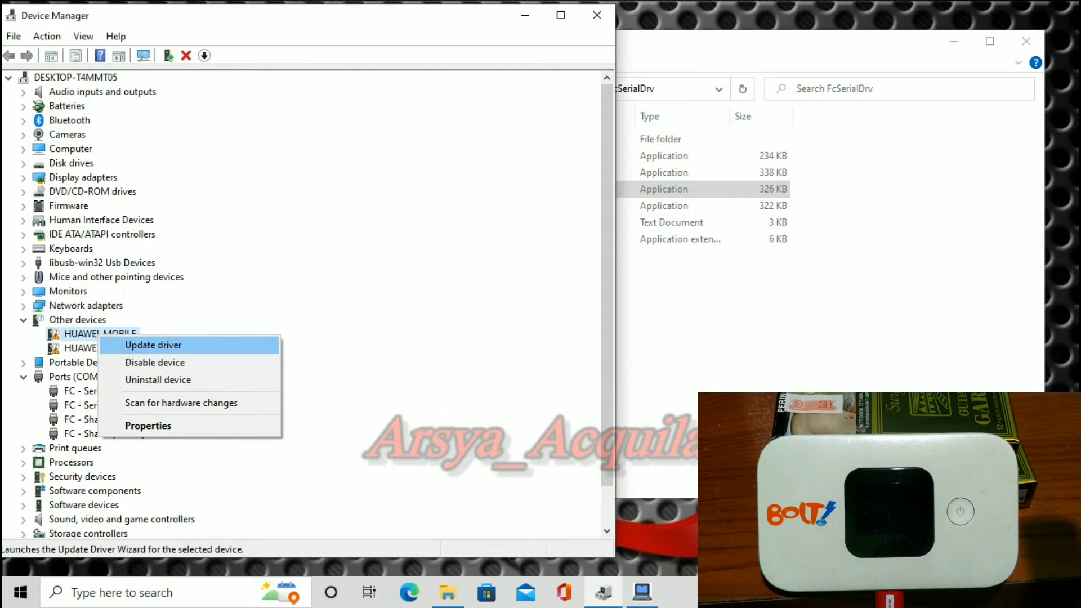
{"action": "key", "text": "Return"}
{"action": "left_click", "coordinate": [281, 340]}
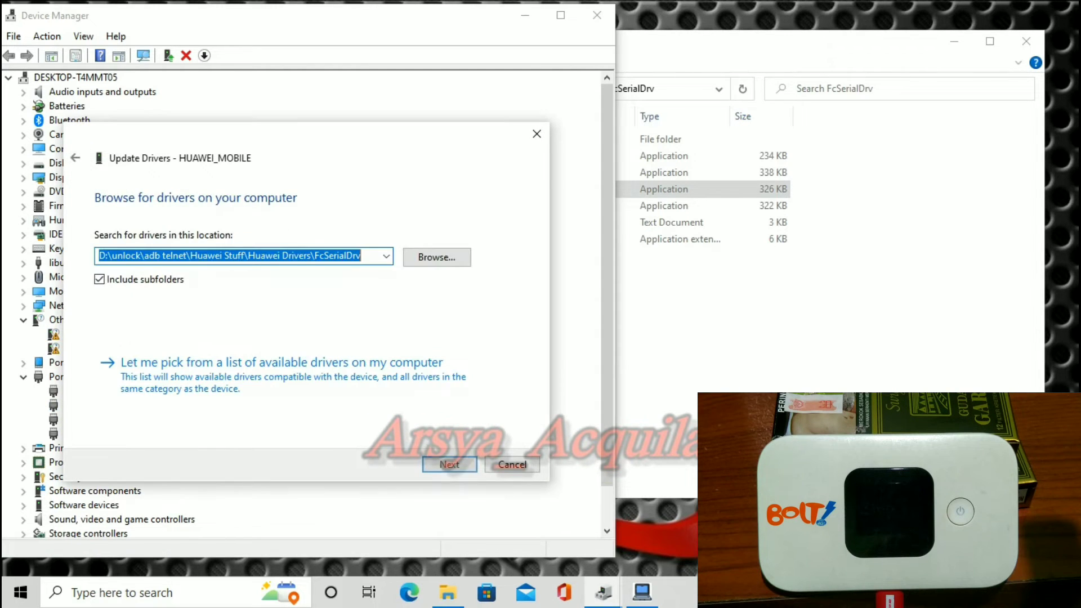
{"action": "left_click", "coordinate": [436, 256]}
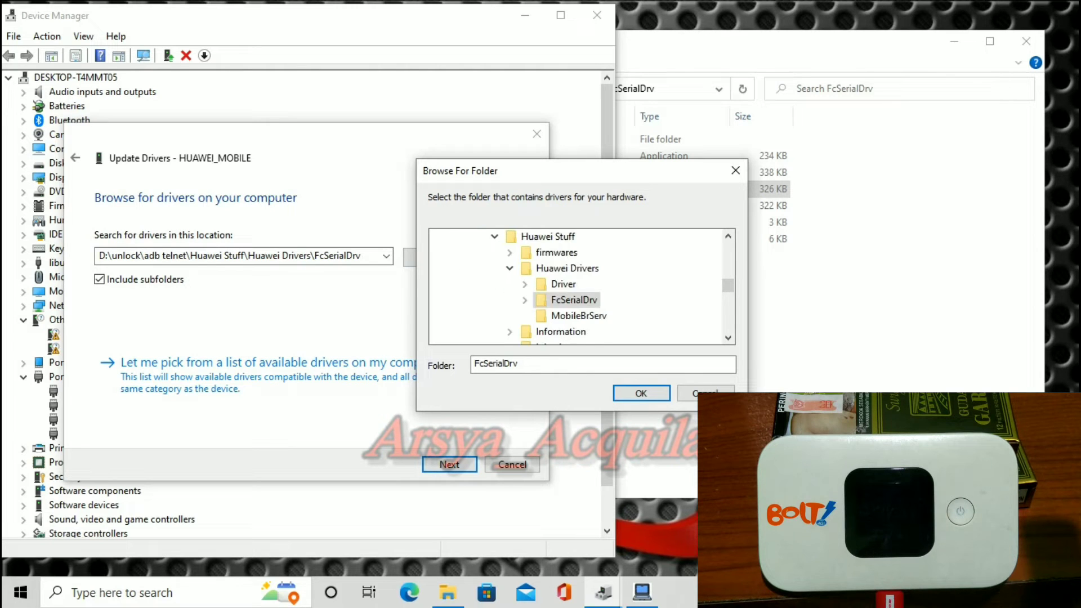
{"action": "left_click", "coordinate": [586, 301]}
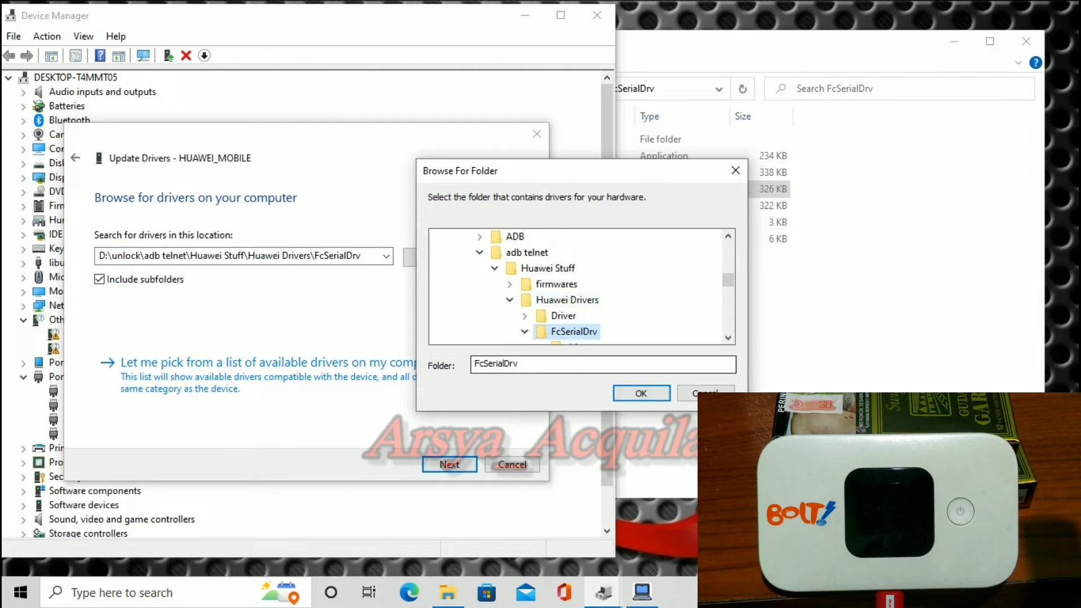
{"action": "left_click", "coordinate": [641, 393]}
{"action": "key", "text": "Return"}
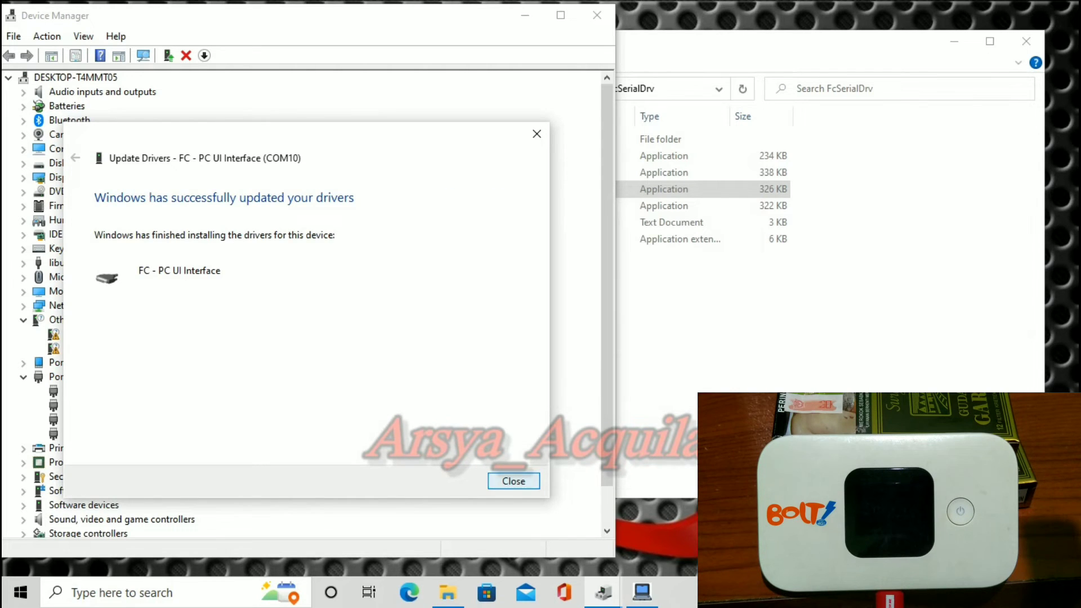
{"action": "left_click", "coordinate": [513, 481]}
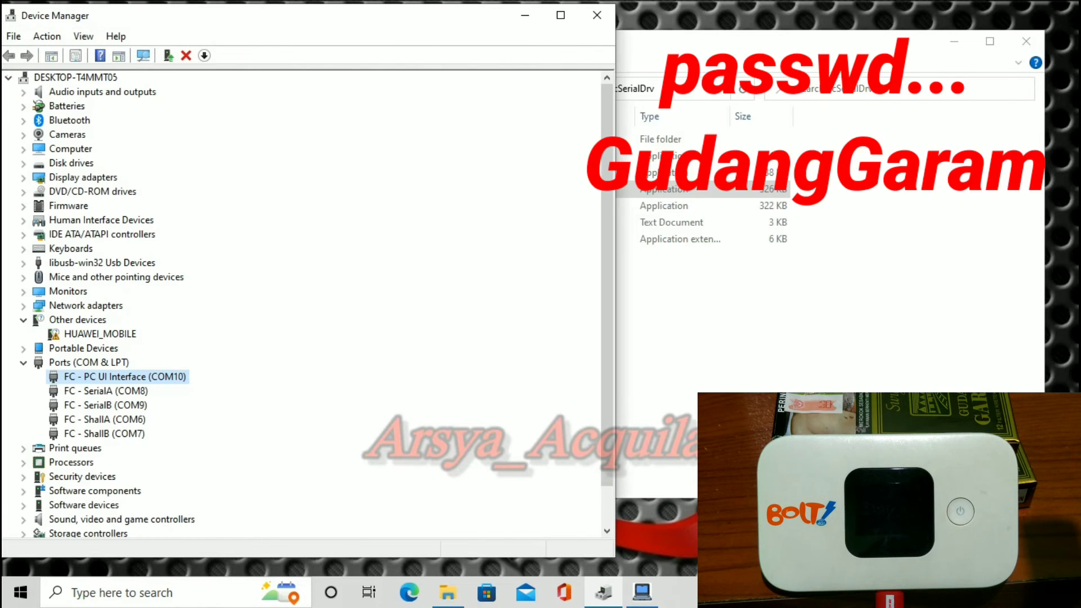
Install the driver for the last HUAWEI_MOBILE under Other devices from the Huawei Drivers\FcSerialDrv folder and close the wizard.
{"action": "right_click", "coordinate": [130, 332]}
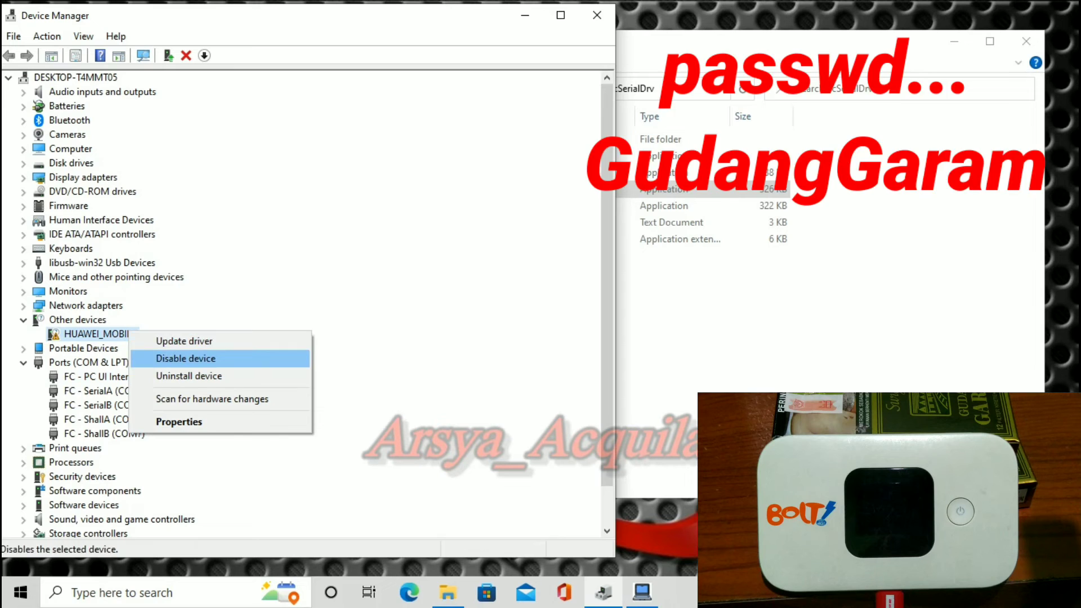
{"action": "left_click", "coordinate": [183, 341]}
{"action": "key", "text": "Down"}
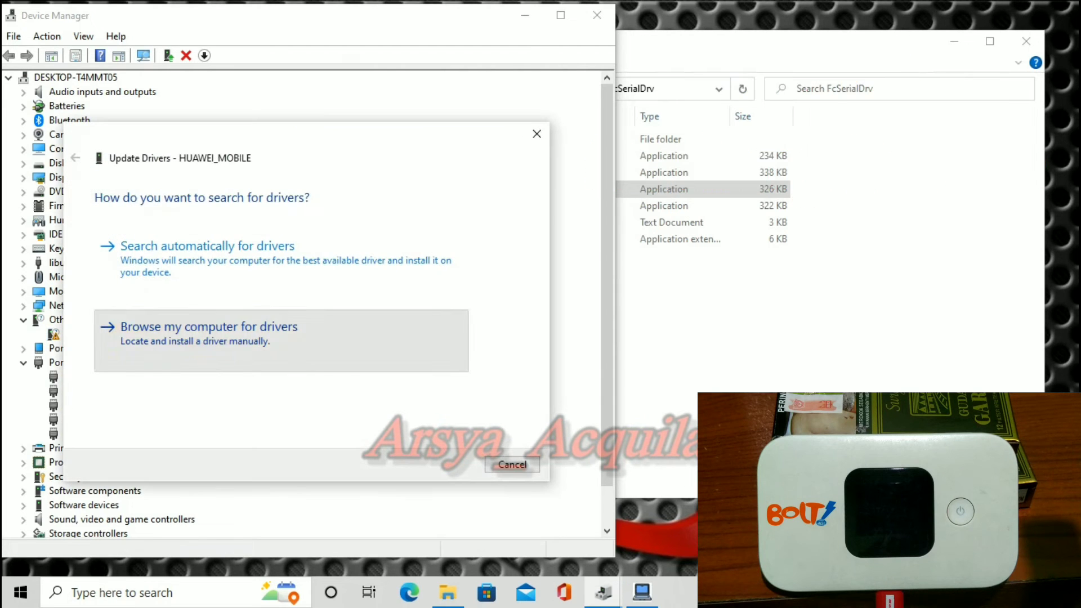
{"action": "key", "text": "Return"}
{"action": "left_click", "coordinate": [436, 256]}
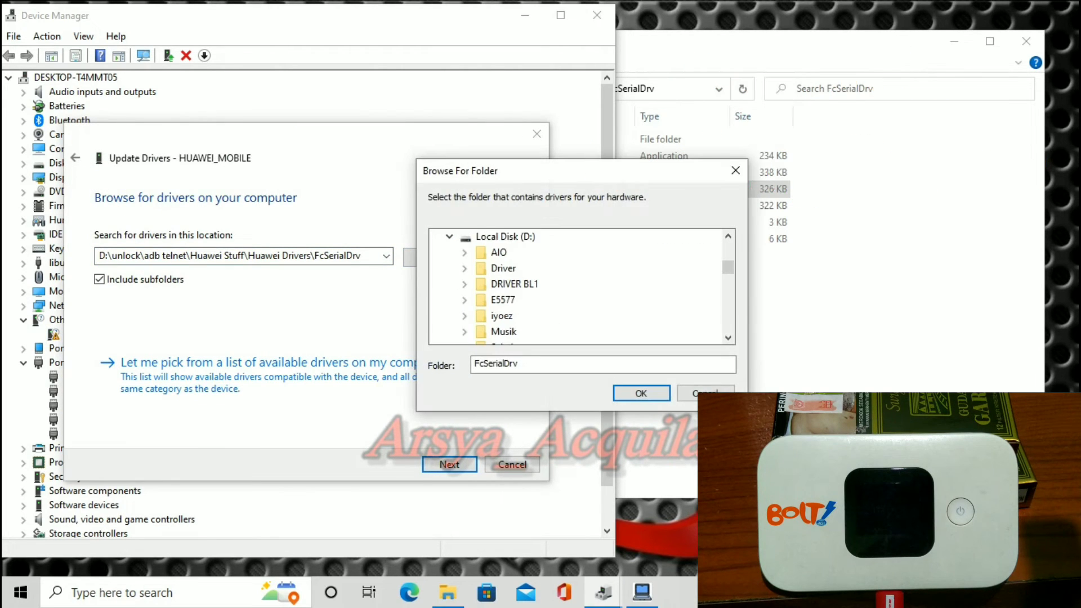
{"action": "scroll", "coordinate": [575, 286], "scroll_direction": "down", "scroll_amount": 1}
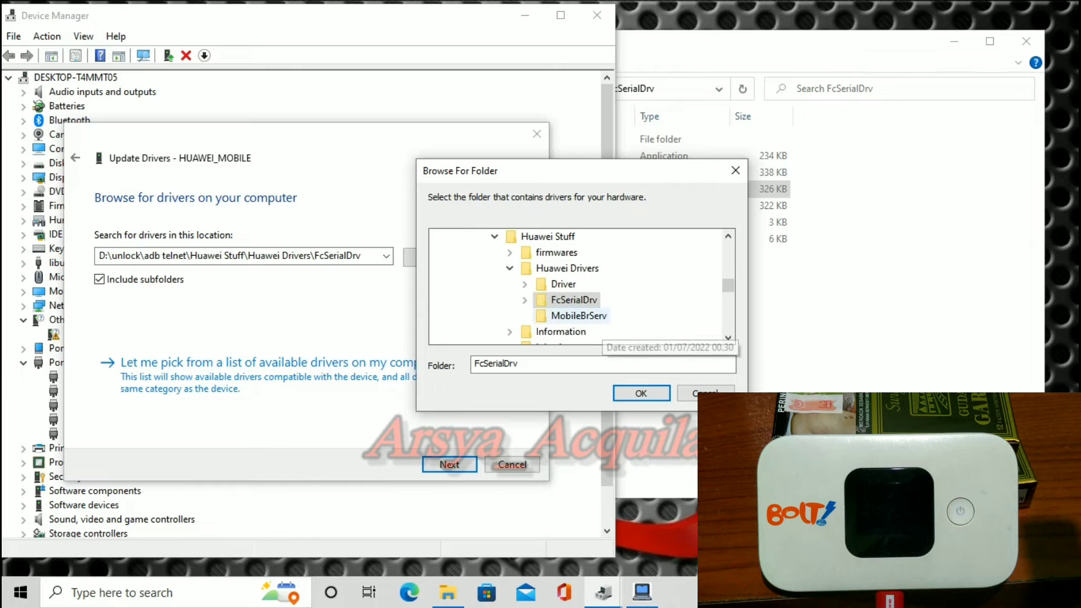
{"action": "left_click", "coordinate": [573, 300]}
{"action": "key", "text": "Return"}
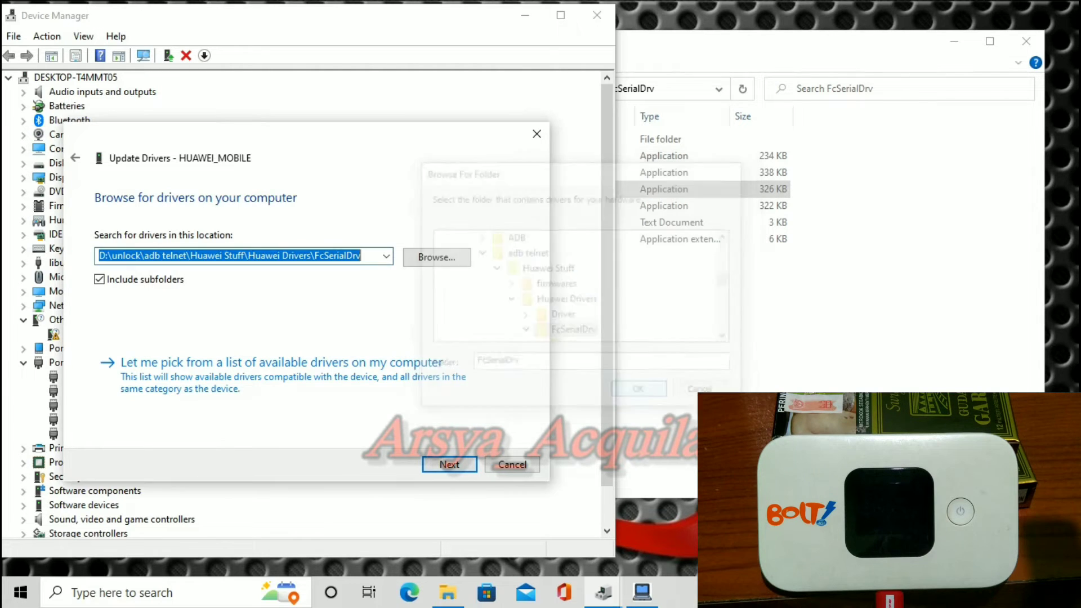
{"action": "key", "text": "Return"}
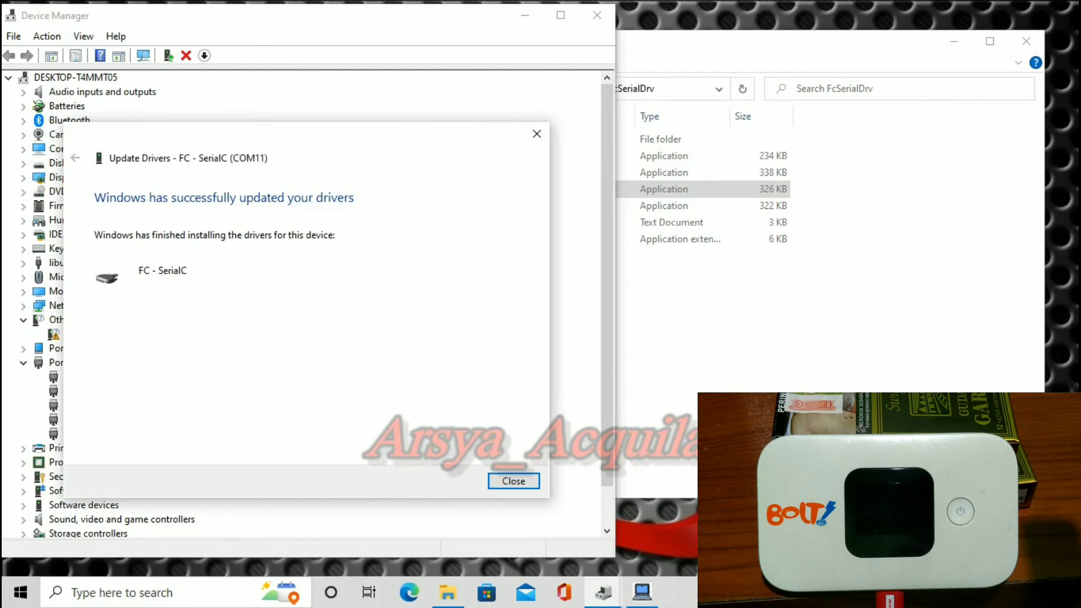
{"action": "key", "text": "Return"}
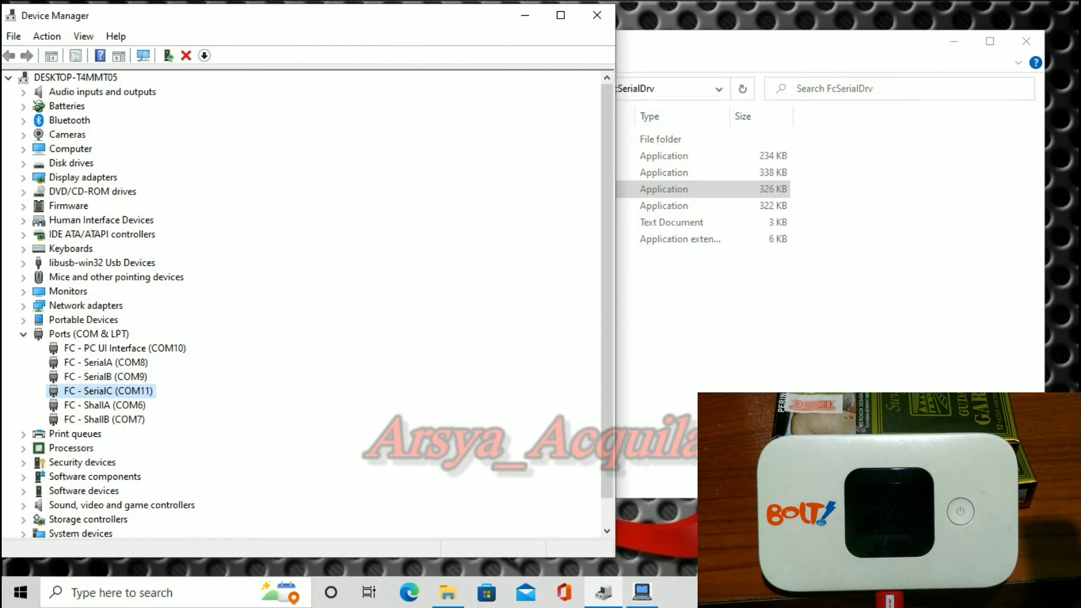
Scan for hardware changes in Device Manager, then switch to Toolbox v1.0.8a and refresh its COM port list.
{"action": "left_click", "coordinate": [144, 55]}
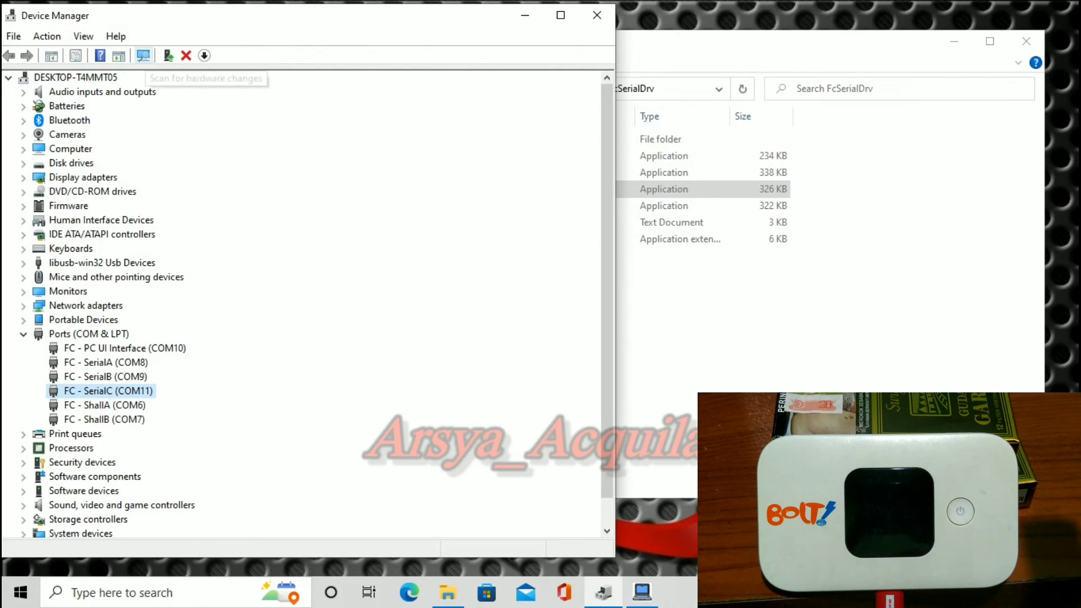
{"action": "left_click", "coordinate": [642, 592]}
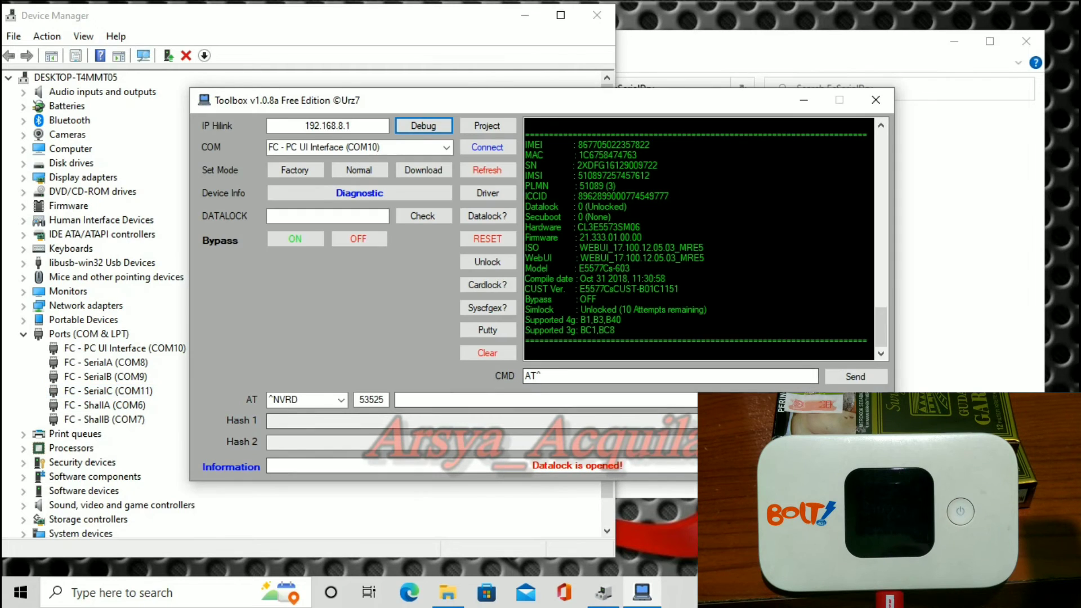
{"action": "left_click", "coordinate": [487, 170]}
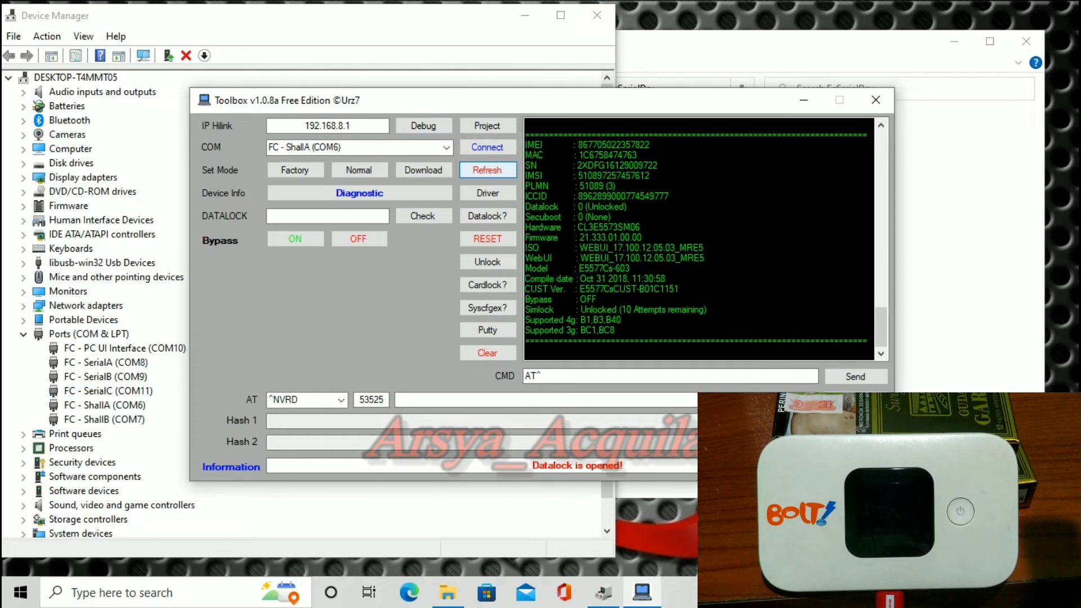
Connect the Toolbox to FC - PC UI Interface (COM10), reset the modem, and close the browser window that opens after the reboot.
{"action": "left_click", "coordinate": [487, 147]}
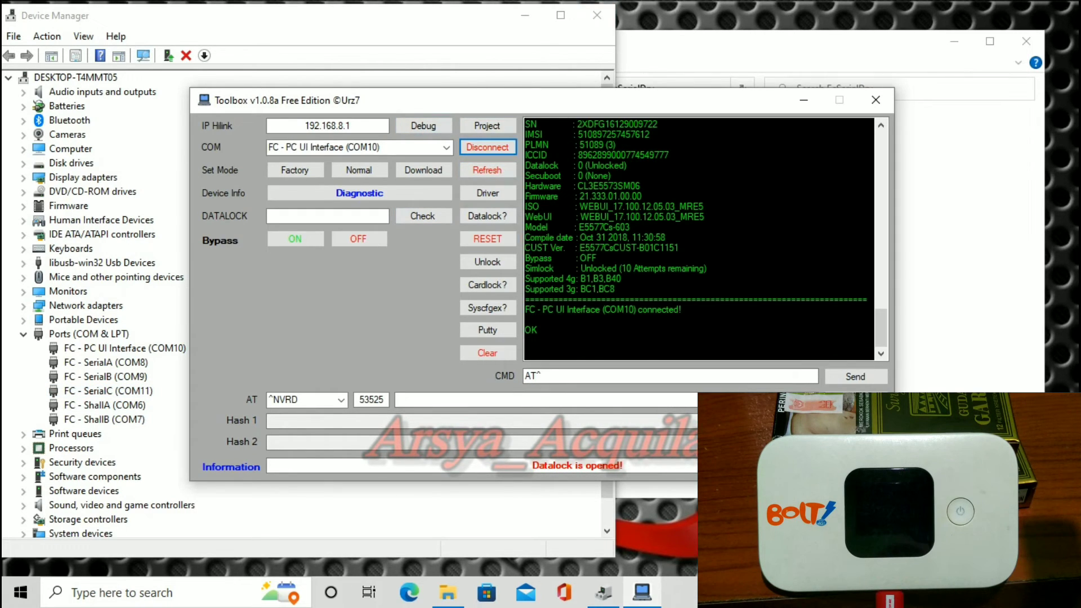
{"action": "left_click", "coordinate": [487, 239]}
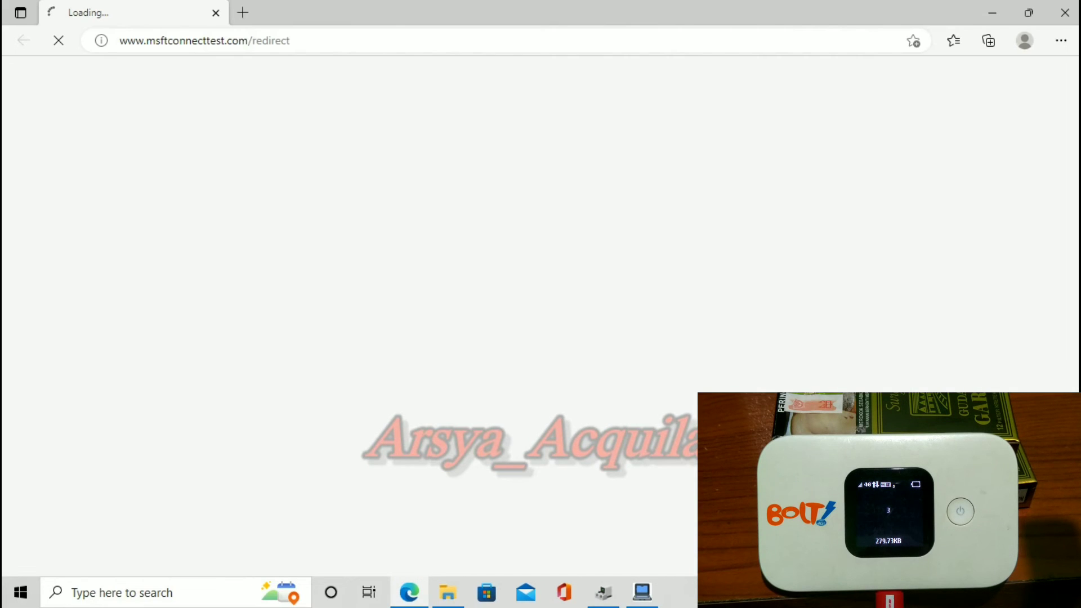
{"action": "left_click", "coordinate": [1064, 13]}
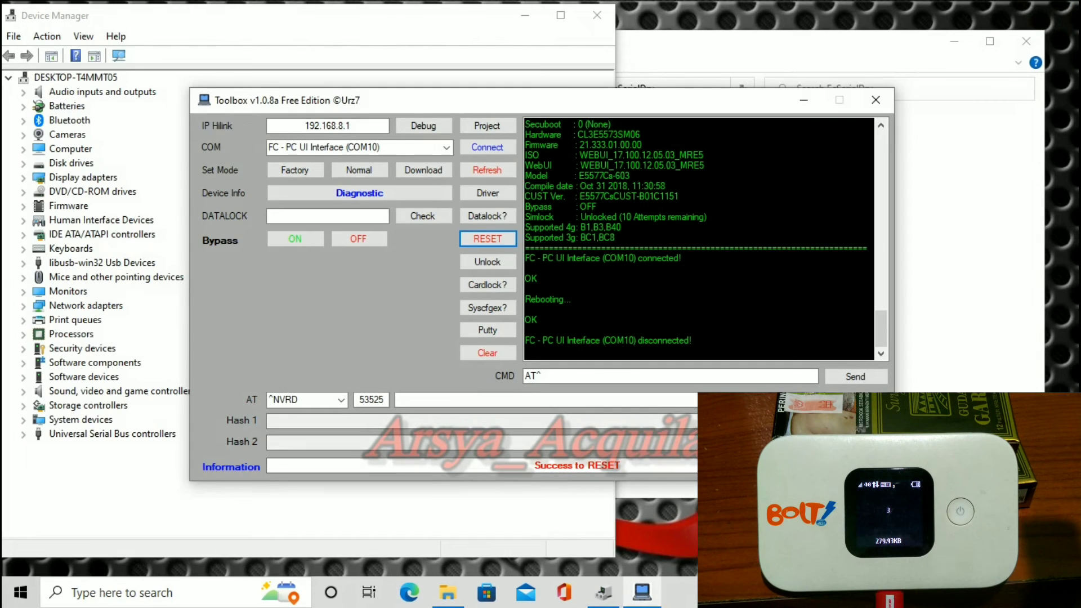
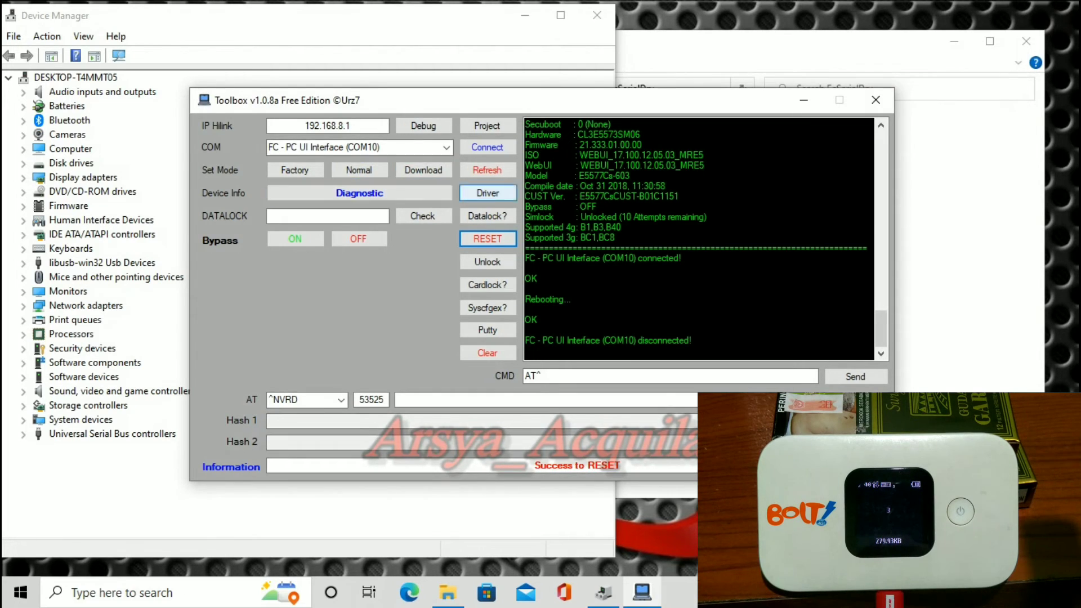
Put the modem at 192.168.8.1 into debug mode, close the browser window that opens, and return to the Toolbox.
{"action": "left_click", "coordinate": [423, 126]}
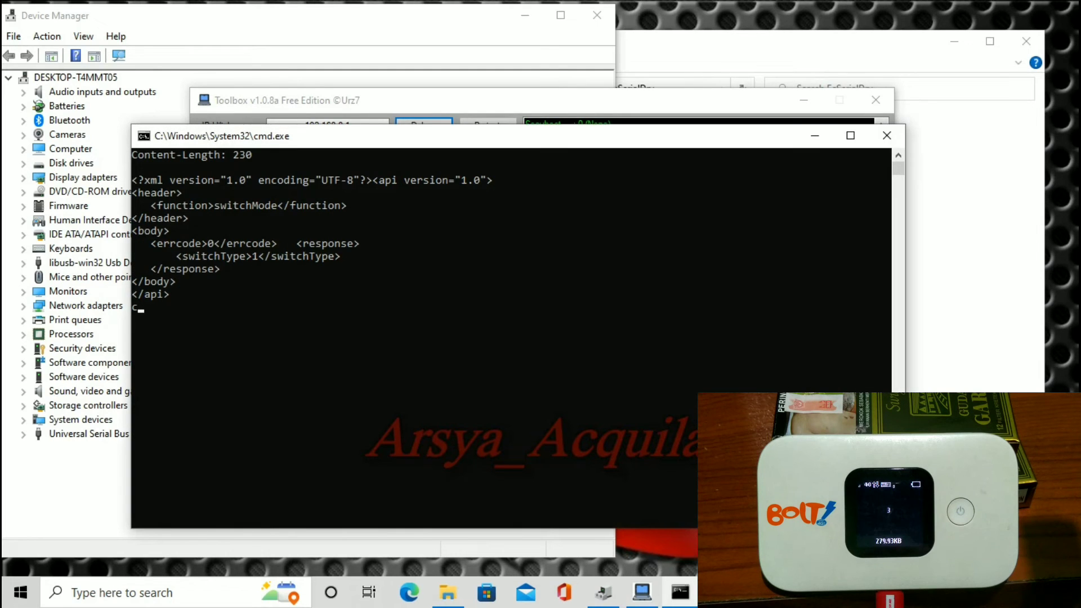
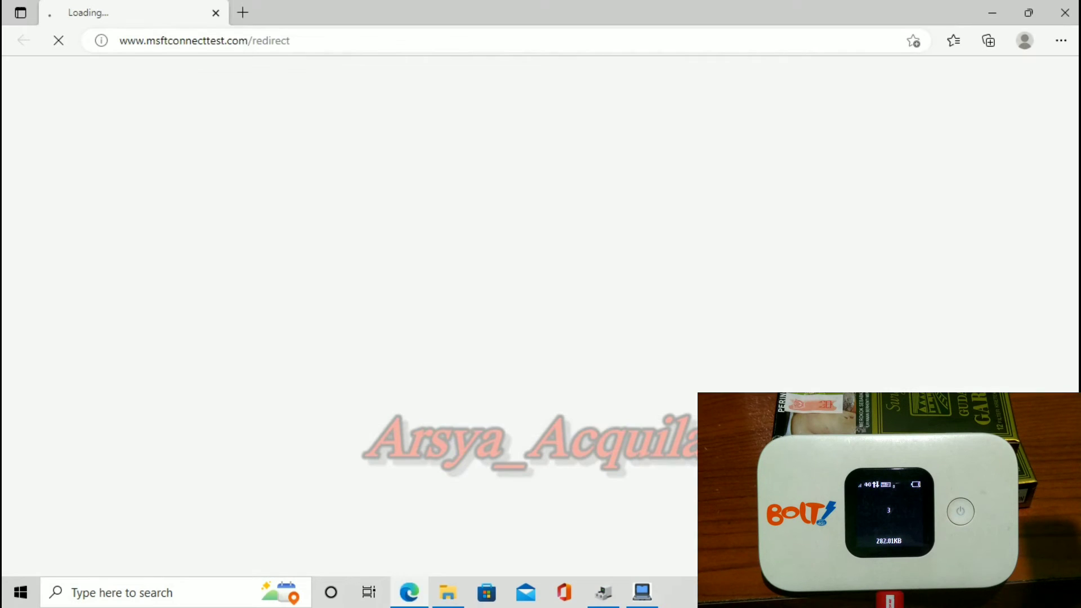
{"action": "left_click", "coordinate": [1064, 13]}
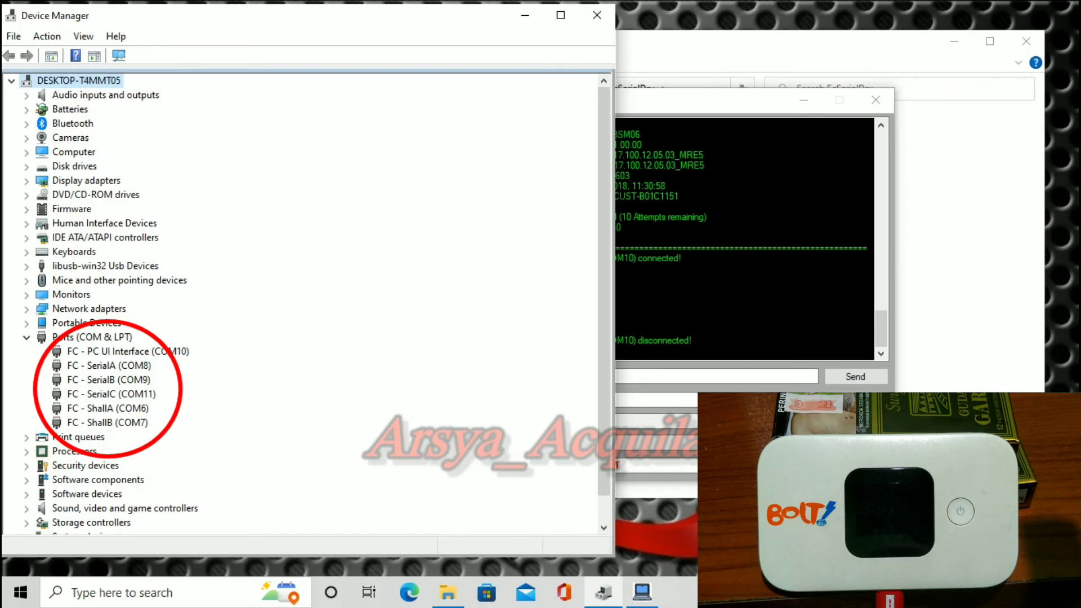
{"action": "key", "text": "alt+Tab"}
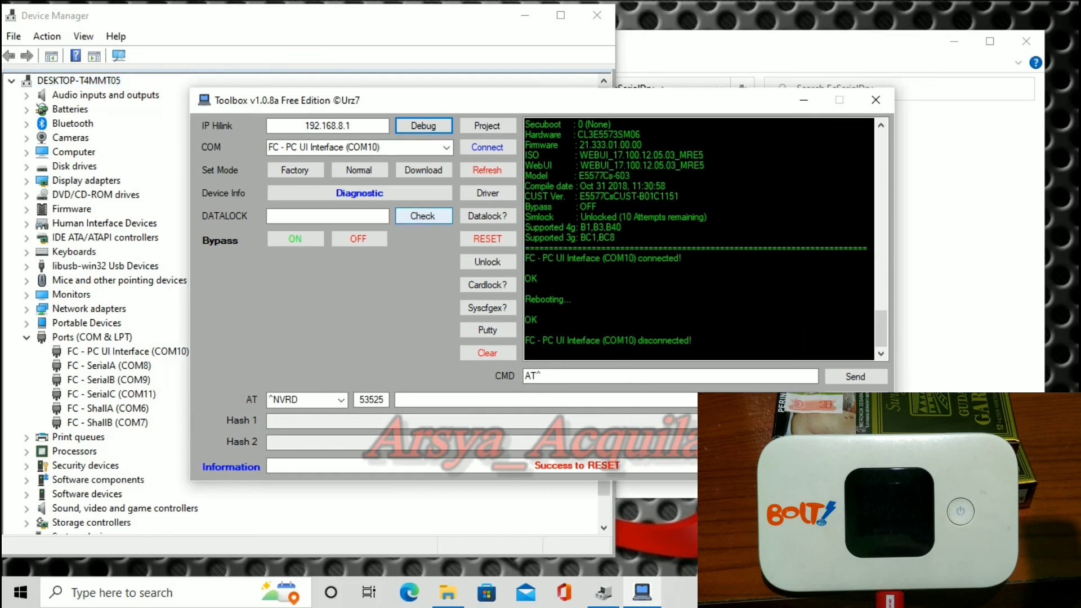
Refresh the COM ports, reconnect to FC - PC UI Interface (COM10), and run the device diagnostic.
{"action": "left_click", "coordinate": [487, 170]}
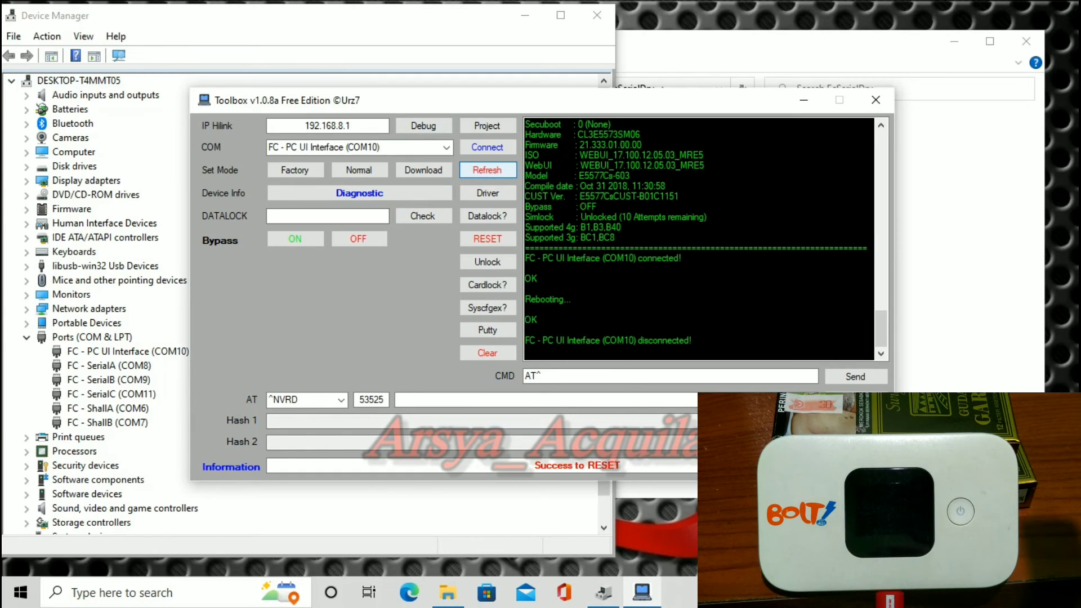
{"action": "left_click", "coordinate": [487, 147]}
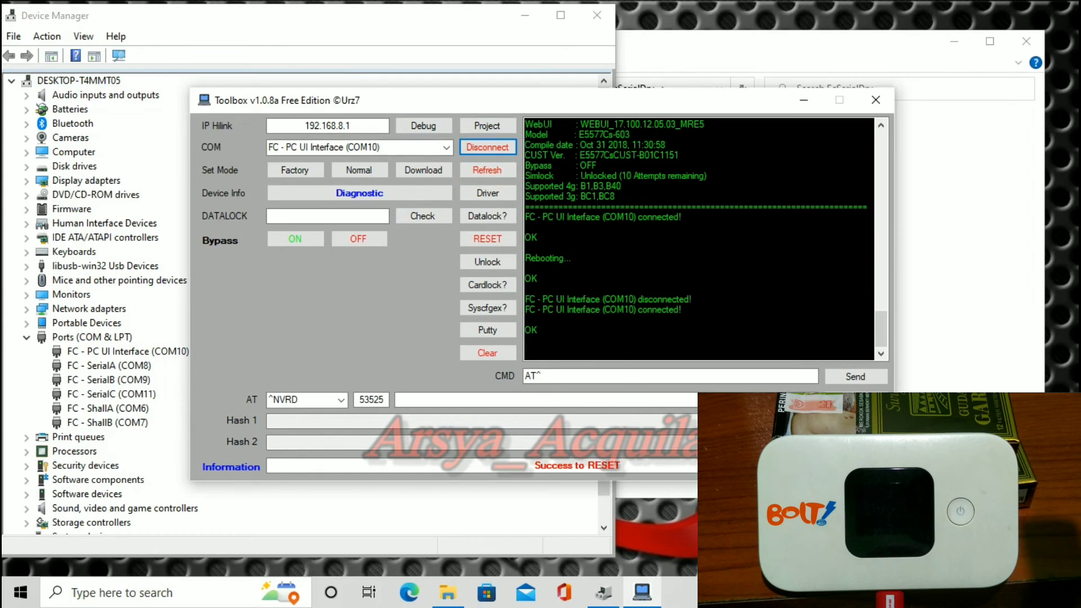
{"action": "left_click", "coordinate": [359, 192]}
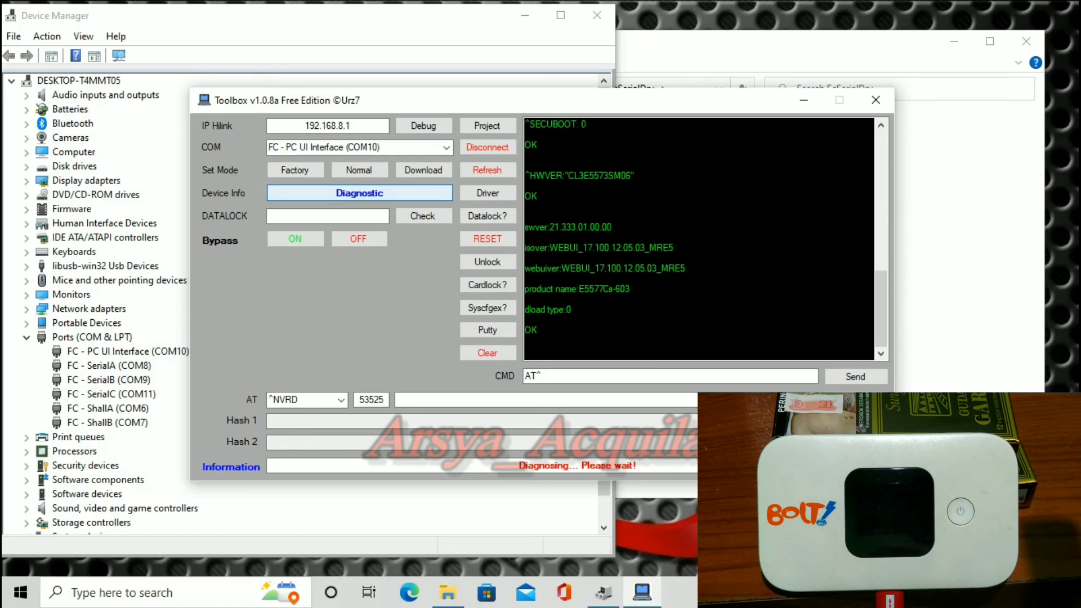